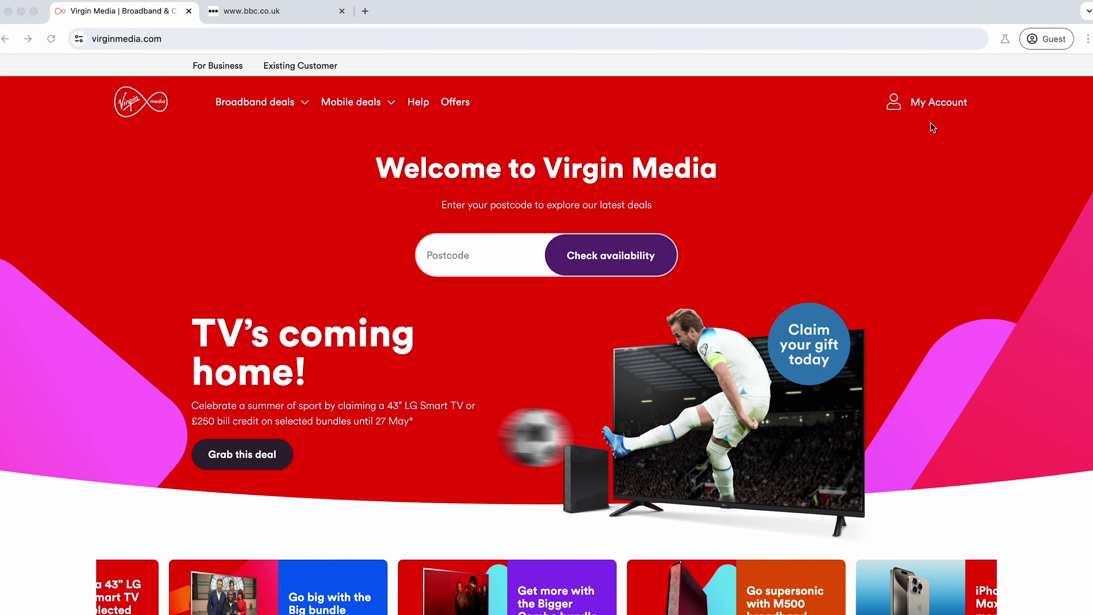
Step: Sign in to My Virgin Media and open the Account settings card
{"action": "left_click", "coordinate": [926, 102]}
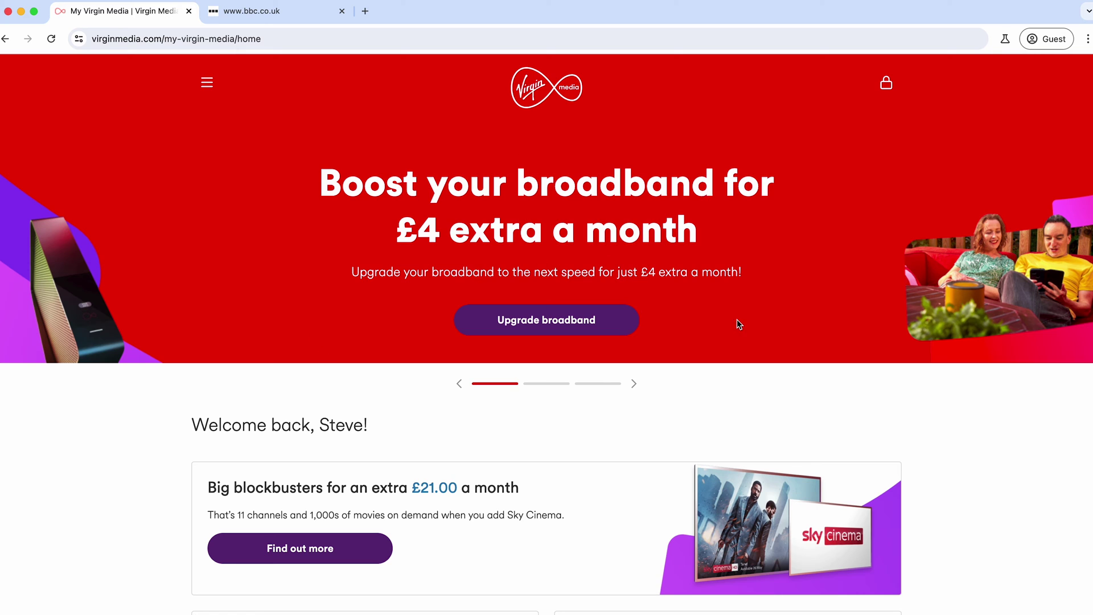
{"action": "scroll", "coordinate": [205, 444], "scroll_direction": "down", "scroll_amount": 10}
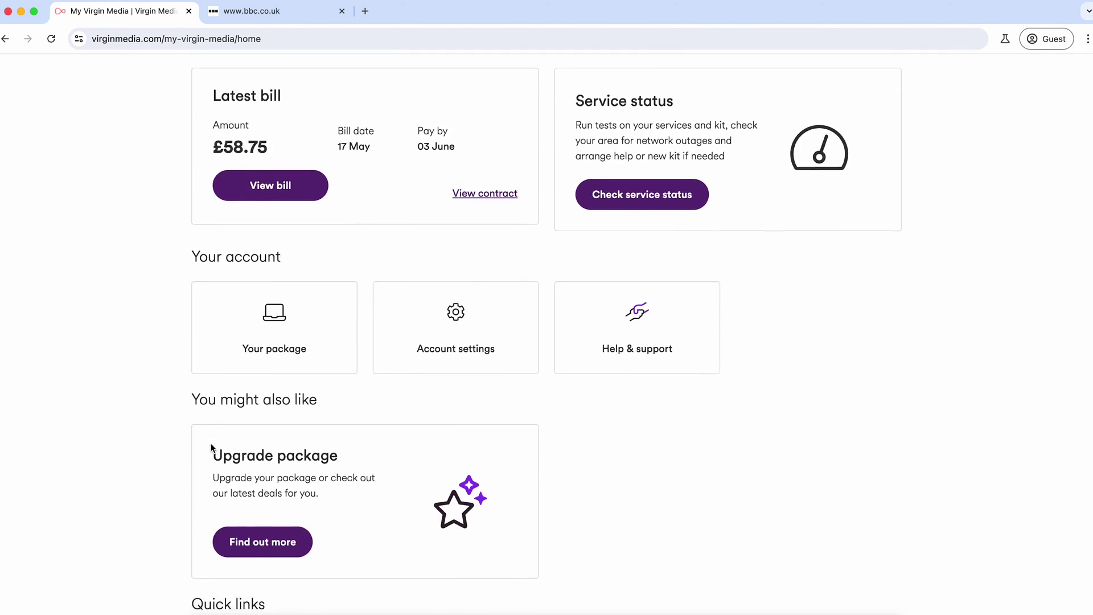
{"action": "scroll", "coordinate": [211, 447], "scroll_direction": "down", "scroll_amount": 2}
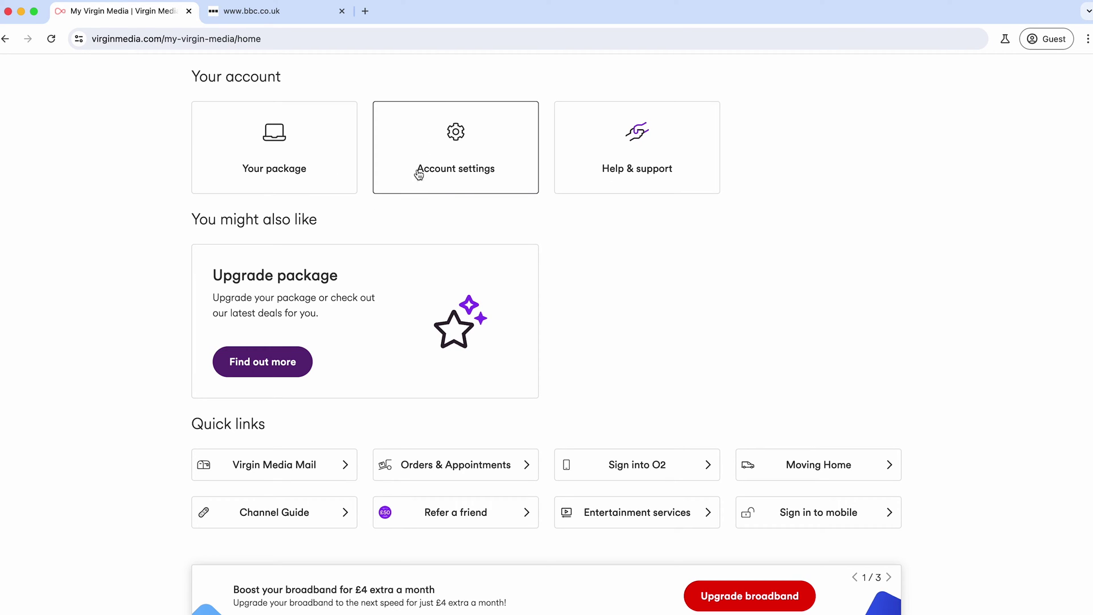
{"action": "left_click", "coordinate": [449, 152]}
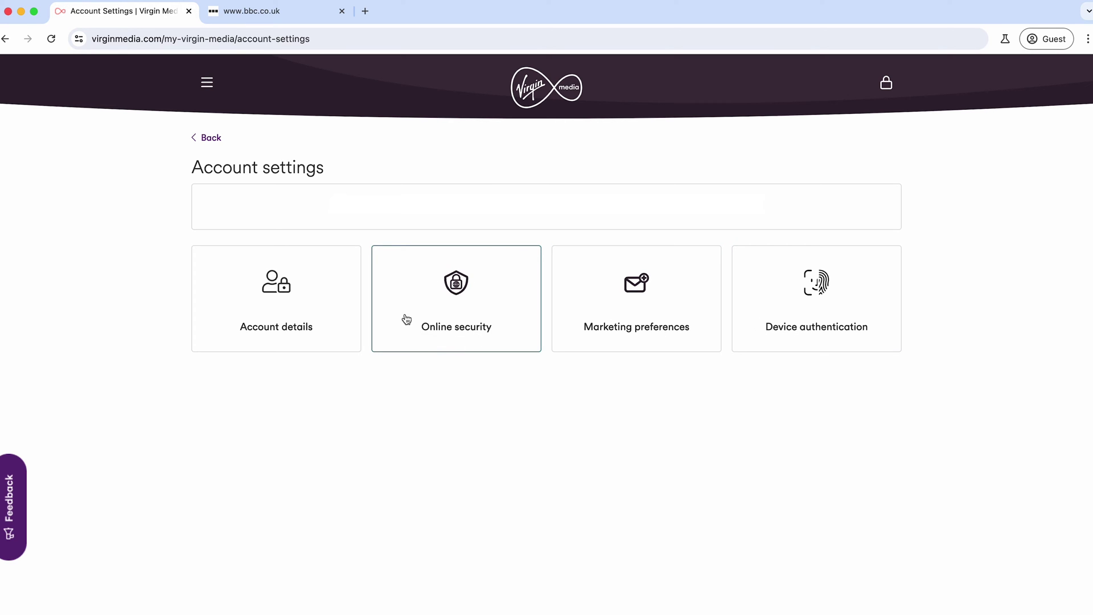
Step: Open Online security and switch the Child Safe toggle off, leaving Virus Safe on
{"action": "left_click", "coordinate": [451, 312]}
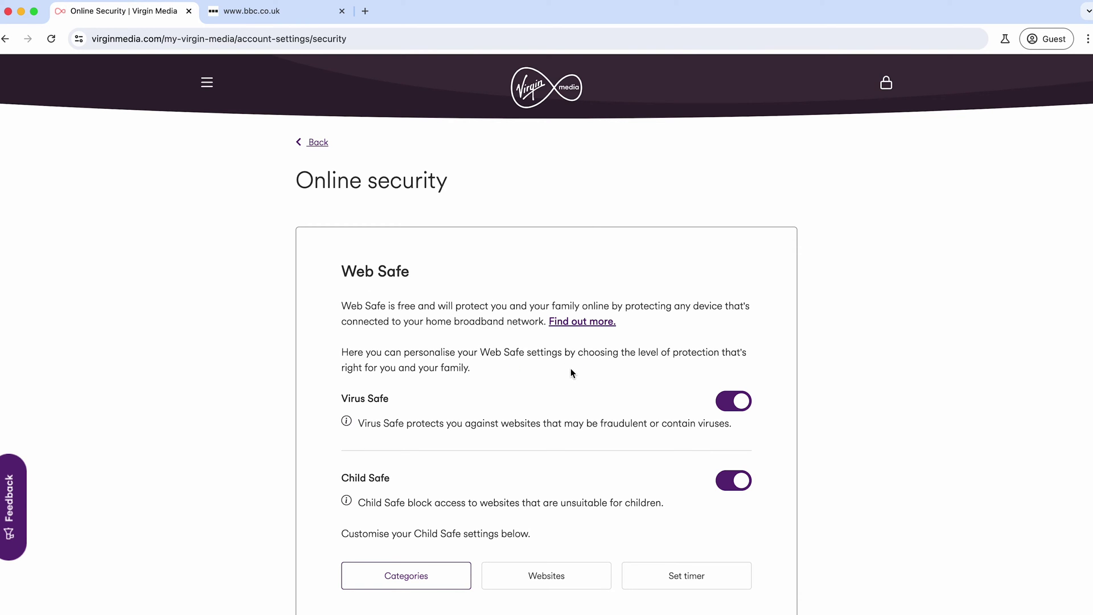
{"action": "left_click", "coordinate": [735, 480]}
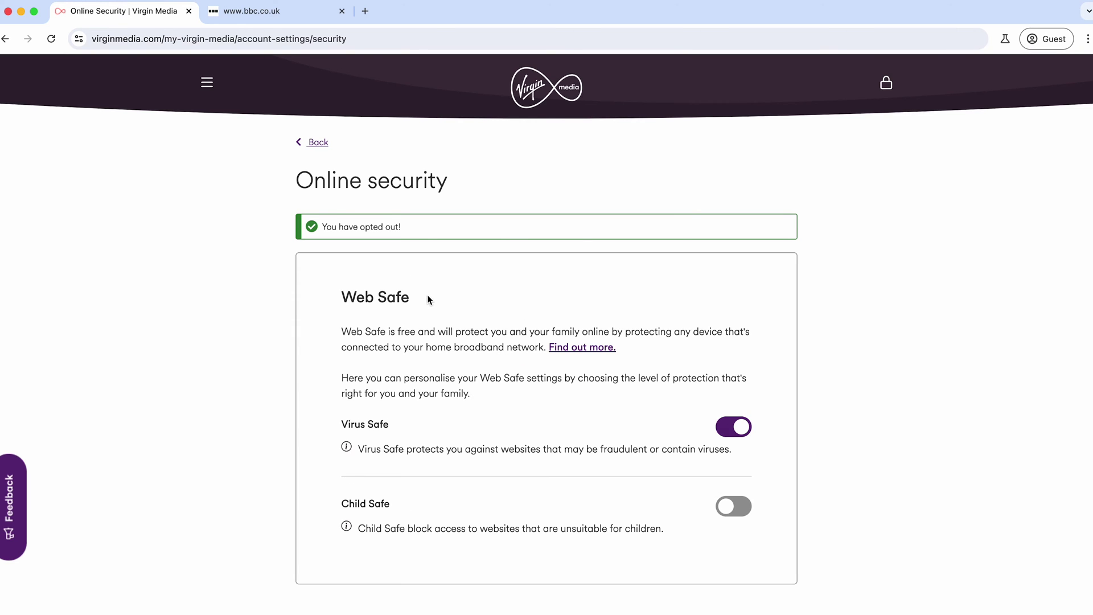
{"action": "scroll", "coordinate": [428, 299], "scroll_direction": "down", "scroll_amount": 3}
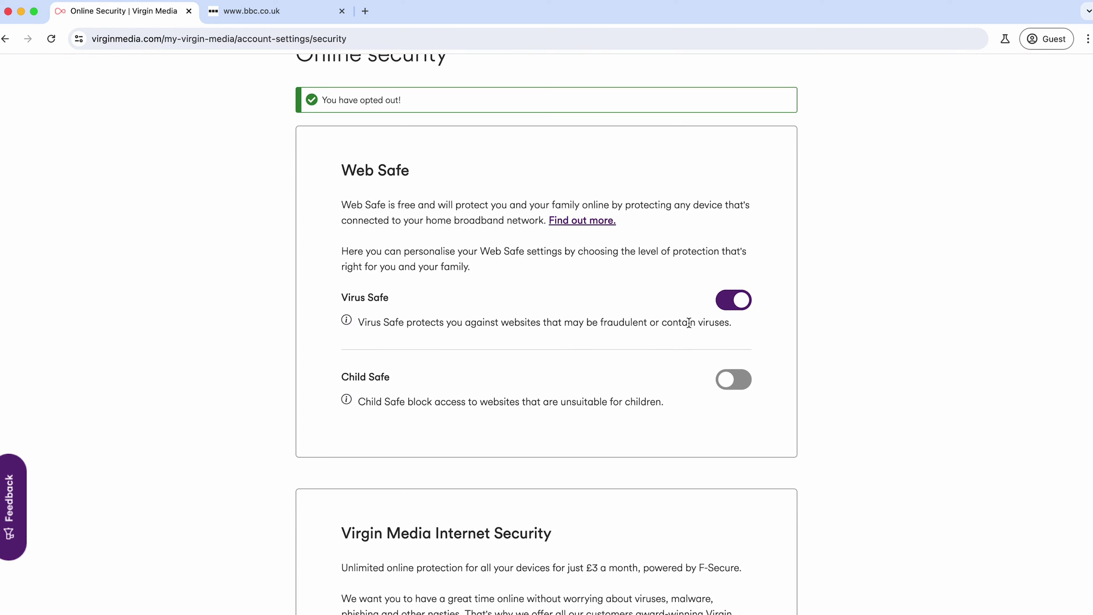
{"action": "scroll", "coordinate": [689, 323], "scroll_direction": "up", "scroll_amount": 3}
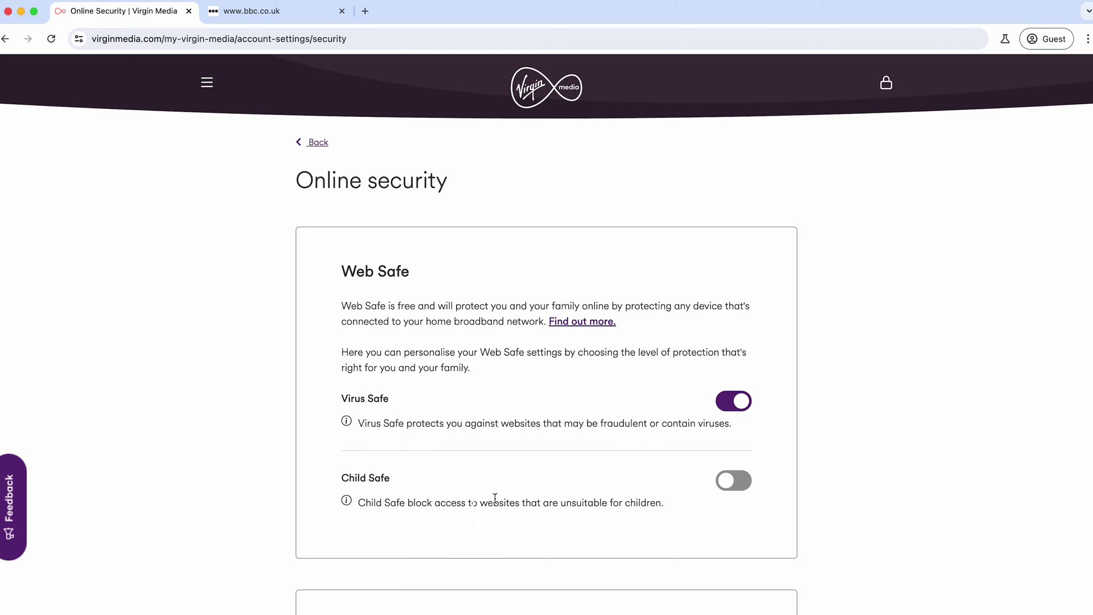
{"action": "scroll", "coordinate": [727, 488], "scroll_direction": "down", "scroll_amount": 3}
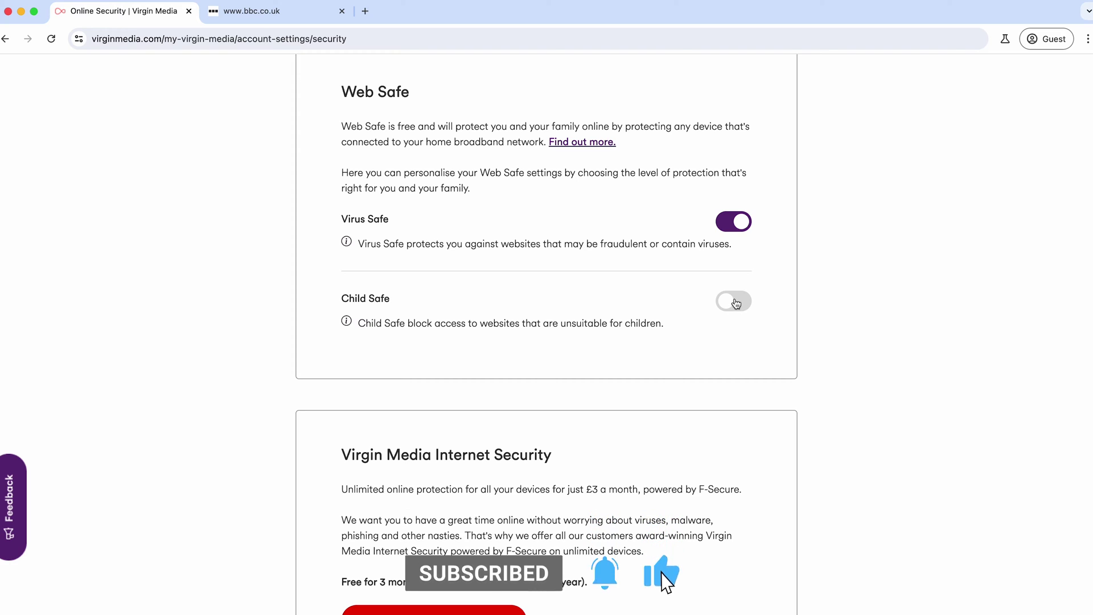
Step: Switch Child Safe back on to reveal its website category list
{"action": "left_click", "coordinate": [734, 302]}
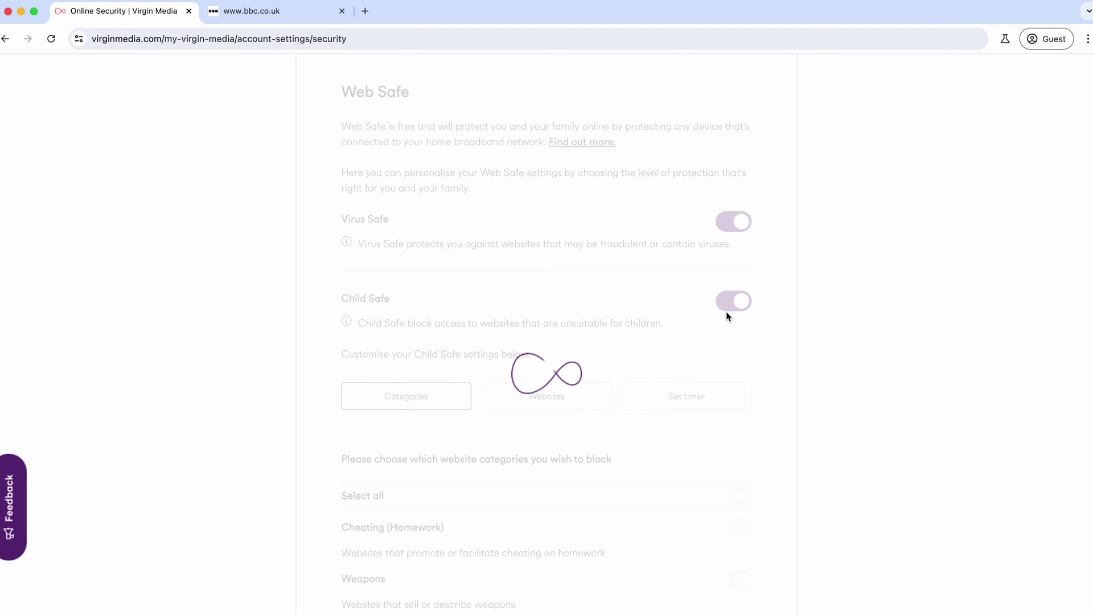
{"action": "scroll", "coordinate": [353, 438], "scroll_direction": "down", "scroll_amount": 7}
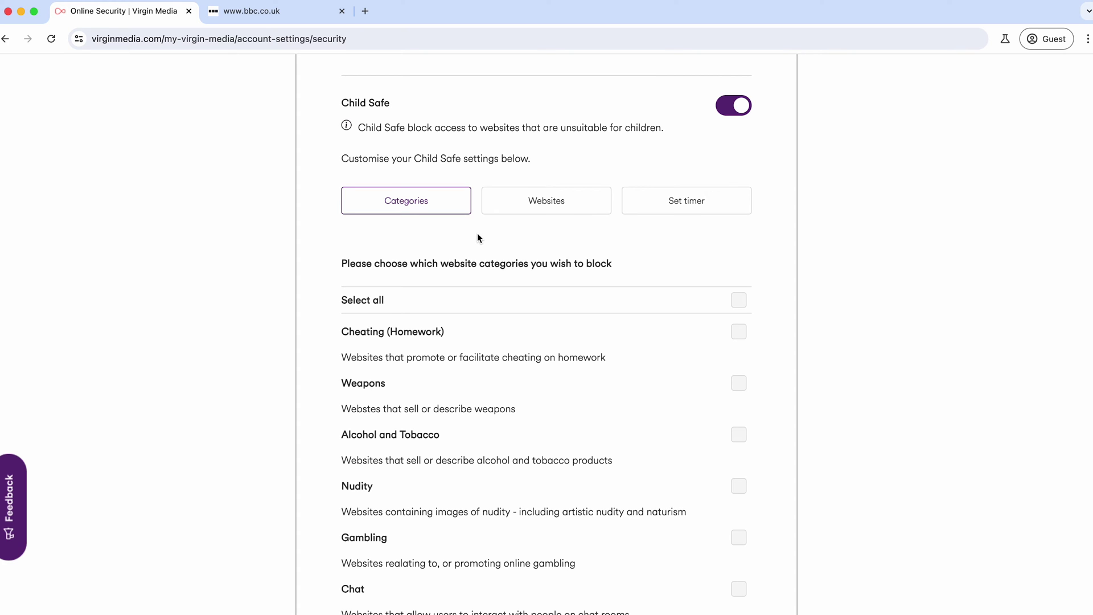
{"action": "scroll", "coordinate": [480, 250], "scroll_direction": "down", "scroll_amount": 5}
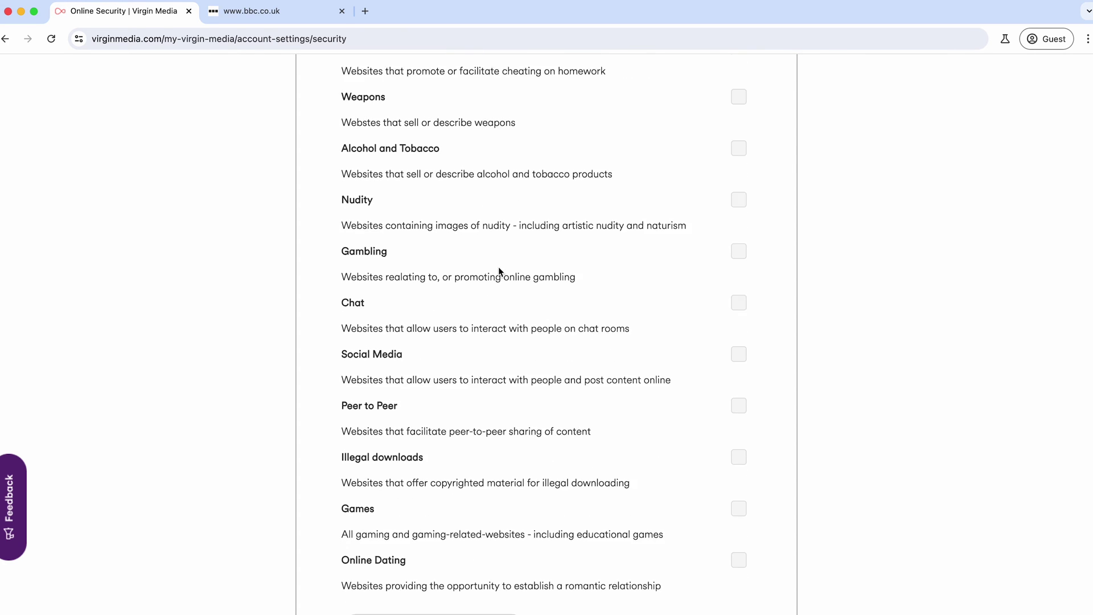
{"action": "scroll", "coordinate": [498, 269], "scroll_direction": "up", "scroll_amount": 3}
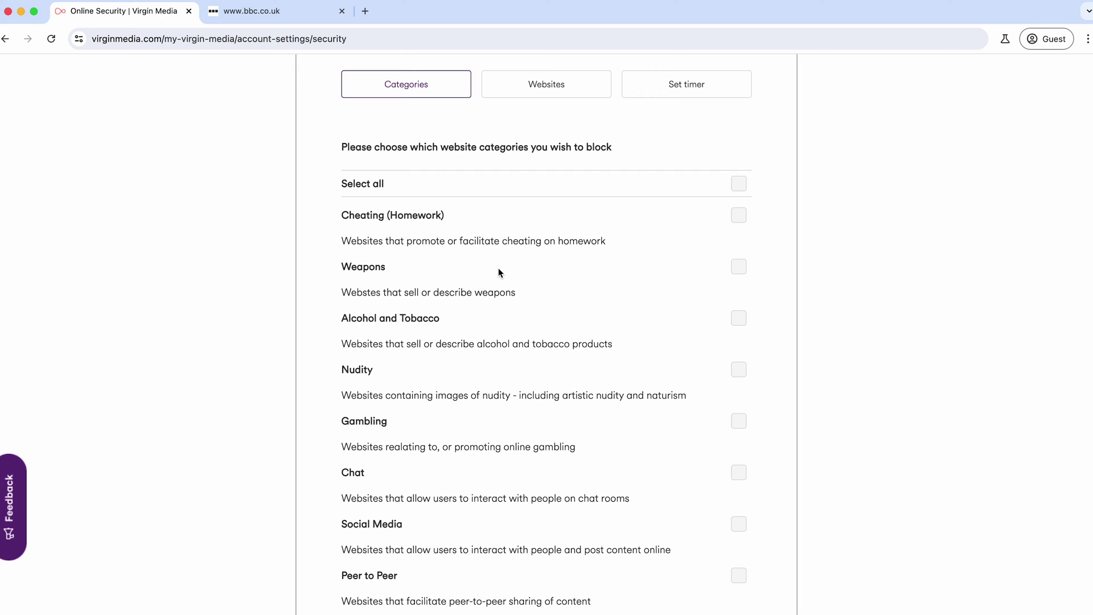
{"action": "scroll", "coordinate": [498, 272], "scroll_direction": "down", "scroll_amount": 2}
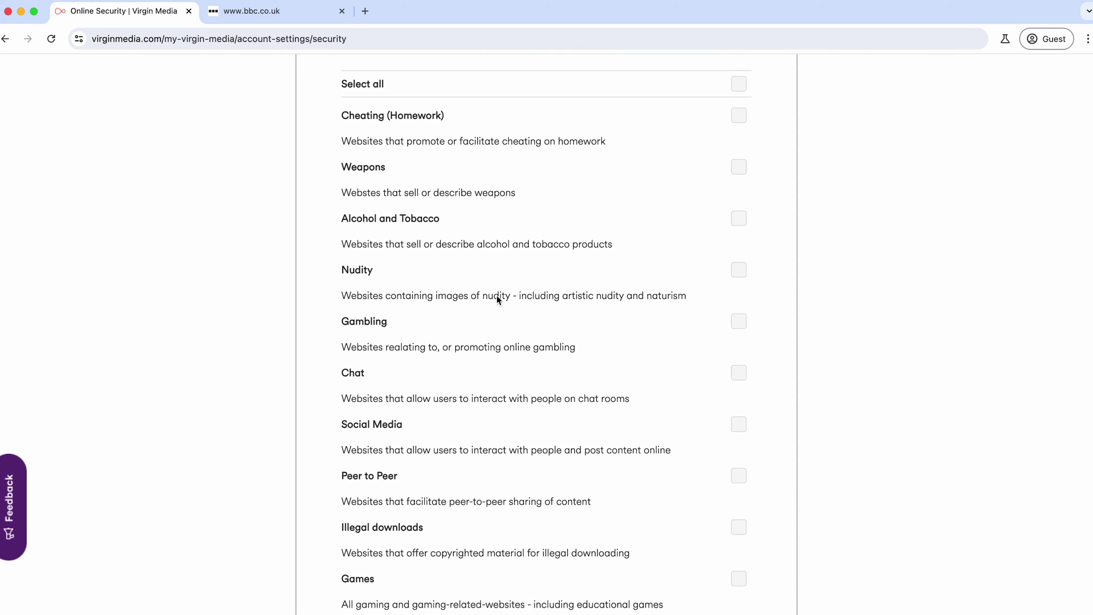
{"action": "scroll", "coordinate": [496, 295], "scroll_direction": "up", "scroll_amount": 1}
{"action": "scroll", "coordinate": [496, 296], "scroll_direction": "down", "scroll_amount": 1}
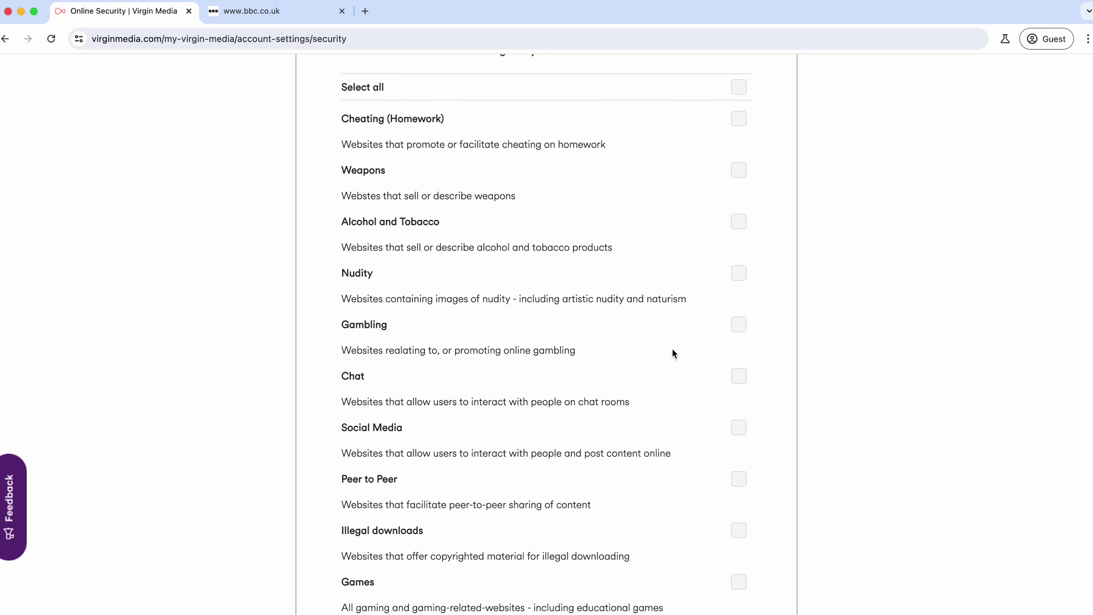
{"action": "scroll", "coordinate": [650, 362], "scroll_direction": "up", "scroll_amount": 1}
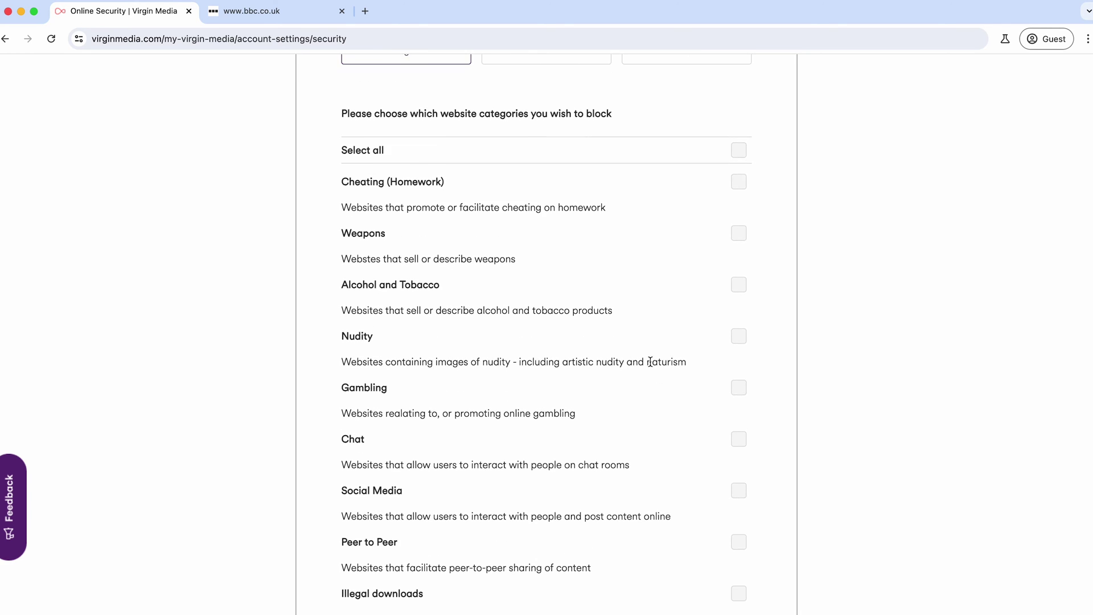
Step: Tick Select all for the website categories, then clear it so none are ticked
{"action": "left_click", "coordinate": [739, 161]}
{"action": "left_click", "coordinate": [739, 160]}
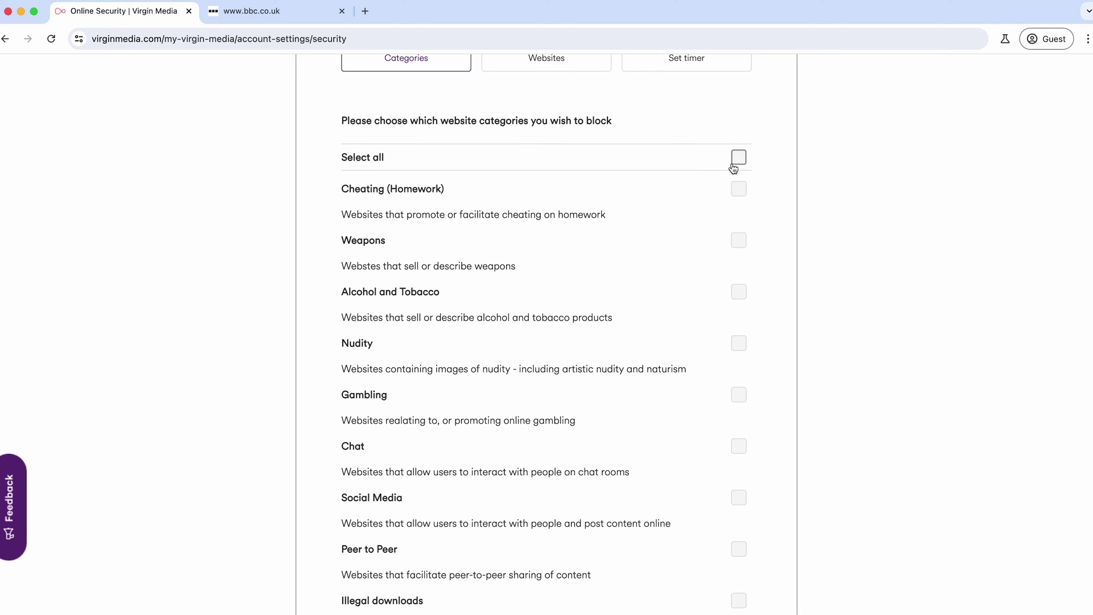
{"action": "scroll", "coordinate": [606, 330], "scroll_direction": "down", "scroll_amount": 5}
{"action": "scroll", "coordinate": [610, 330], "scroll_direction": "up", "scroll_amount": 4}
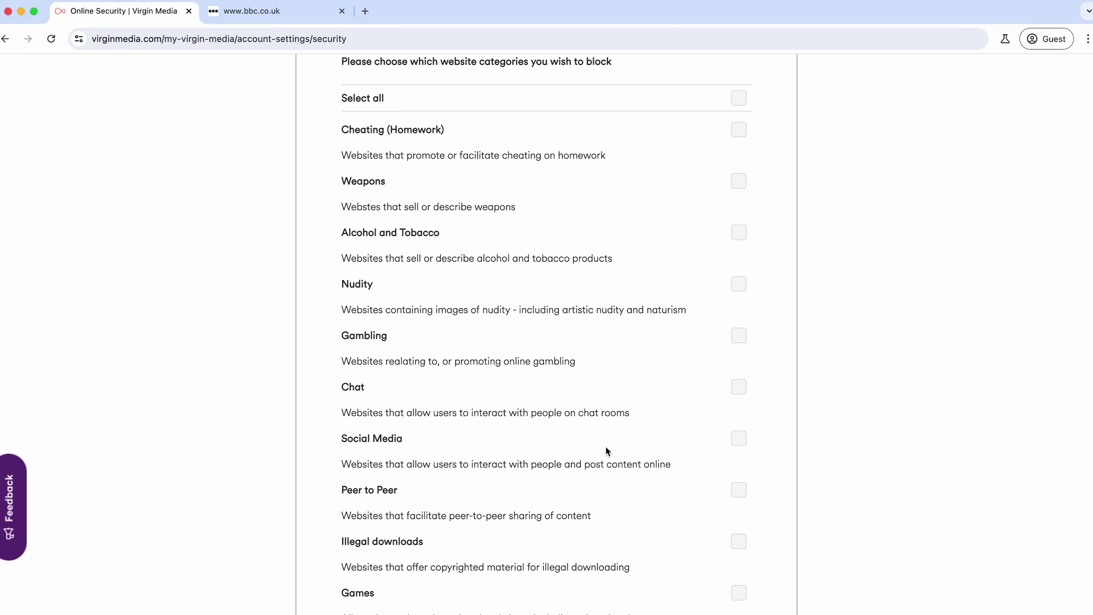
{"action": "scroll", "coordinate": [549, 461], "scroll_direction": "down", "scroll_amount": 4}
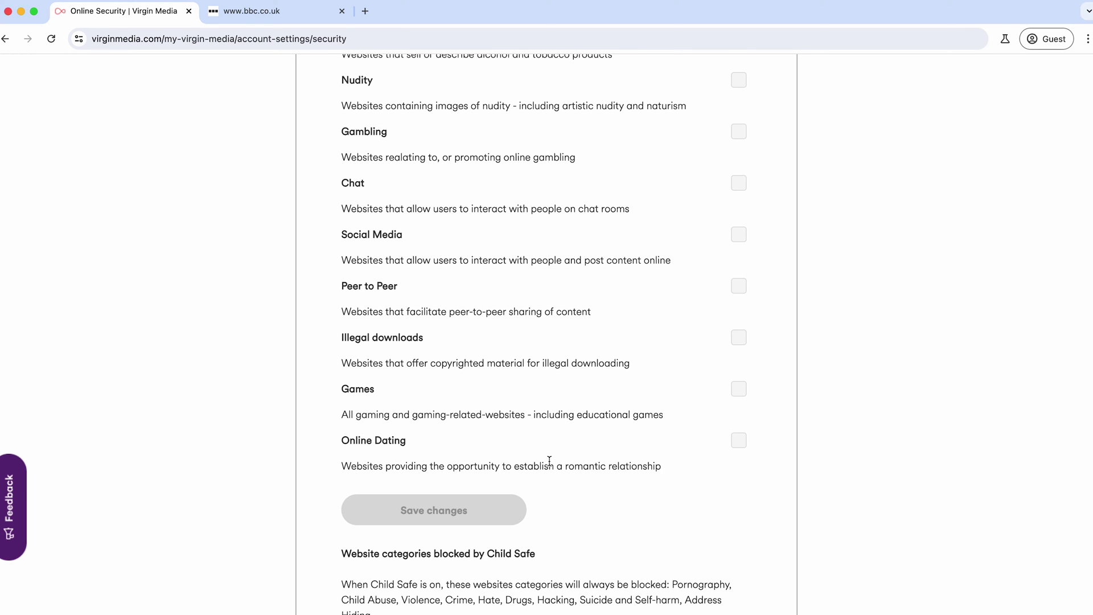
{"action": "scroll", "coordinate": [550, 460], "scroll_direction": "down", "scroll_amount": 2}
{"action": "scroll", "coordinate": [549, 462], "scroll_direction": "up", "scroll_amount": 10}
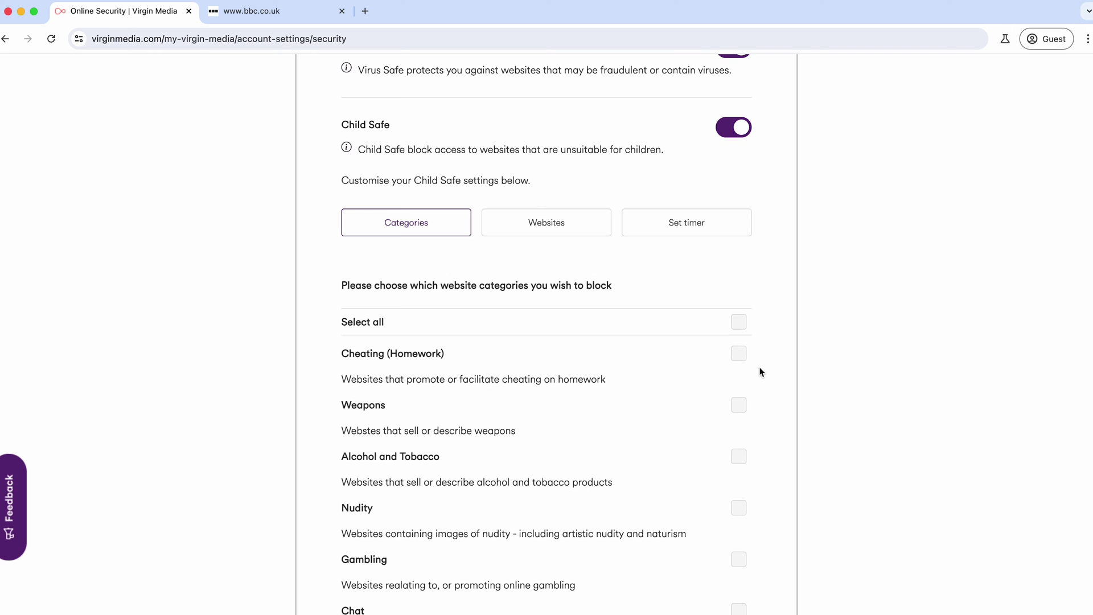
{"action": "left_click", "coordinate": [738, 406]}
{"action": "scroll", "coordinate": [728, 523], "scroll_direction": "down", "scroll_amount": 4}
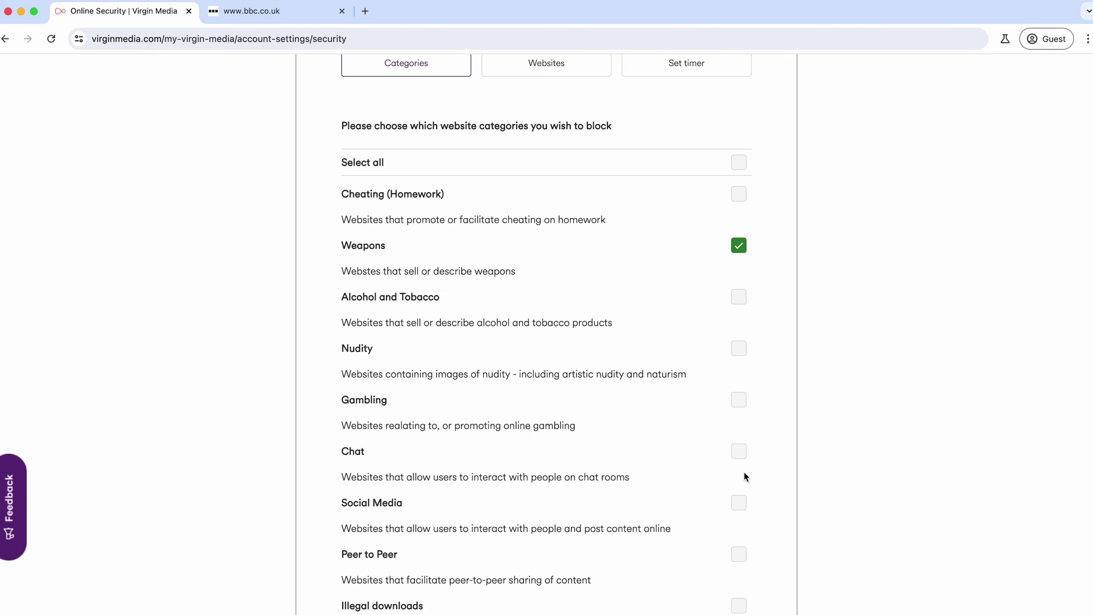
{"action": "scroll", "coordinate": [655, 518], "scroll_direction": "down", "scroll_amount": 1}
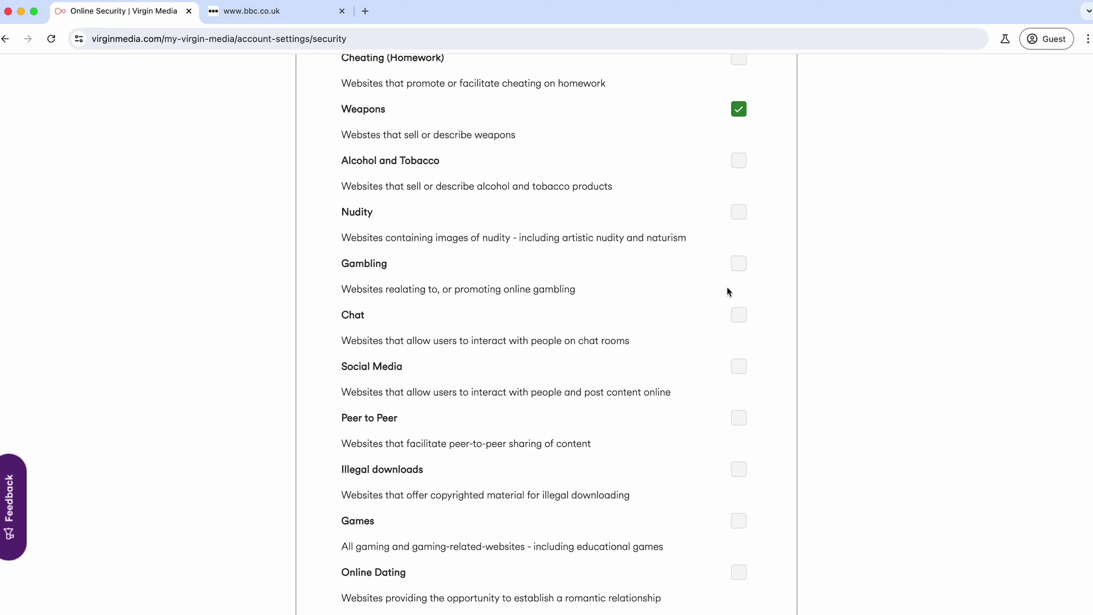
{"action": "left_click", "coordinate": [740, 264]}
{"action": "scroll", "coordinate": [637, 454], "scroll_direction": "down", "scroll_amount": 1}
{"action": "scroll", "coordinate": [627, 433], "scroll_direction": "up", "scroll_amount": 1}
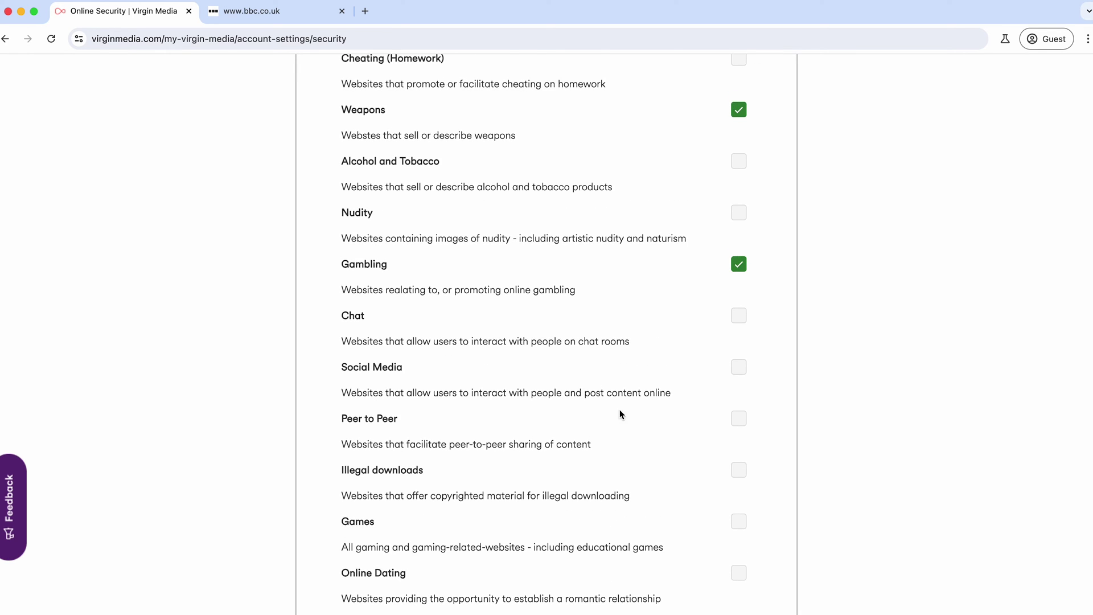
{"action": "scroll", "coordinate": [513, 484], "scroll_direction": "down", "scroll_amount": 1}
{"action": "scroll", "coordinate": [564, 591], "scroll_direction": "up", "scroll_amount": 4}
{"action": "left_click", "coordinate": [763, 437]}
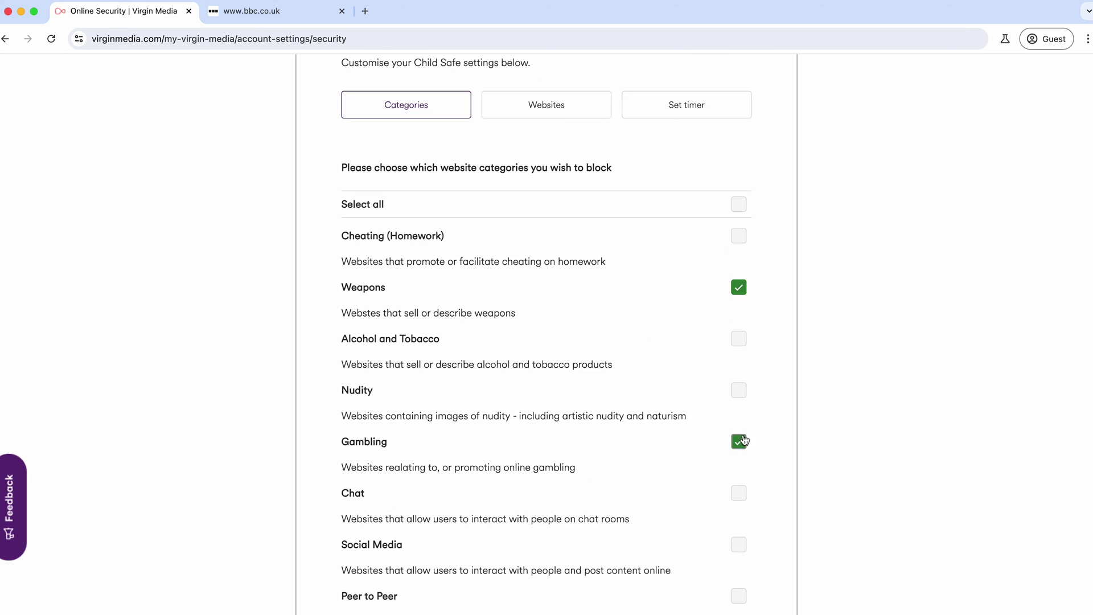
{"action": "scroll", "coordinate": [627, 344], "scroll_direction": "up", "scroll_amount": 6}
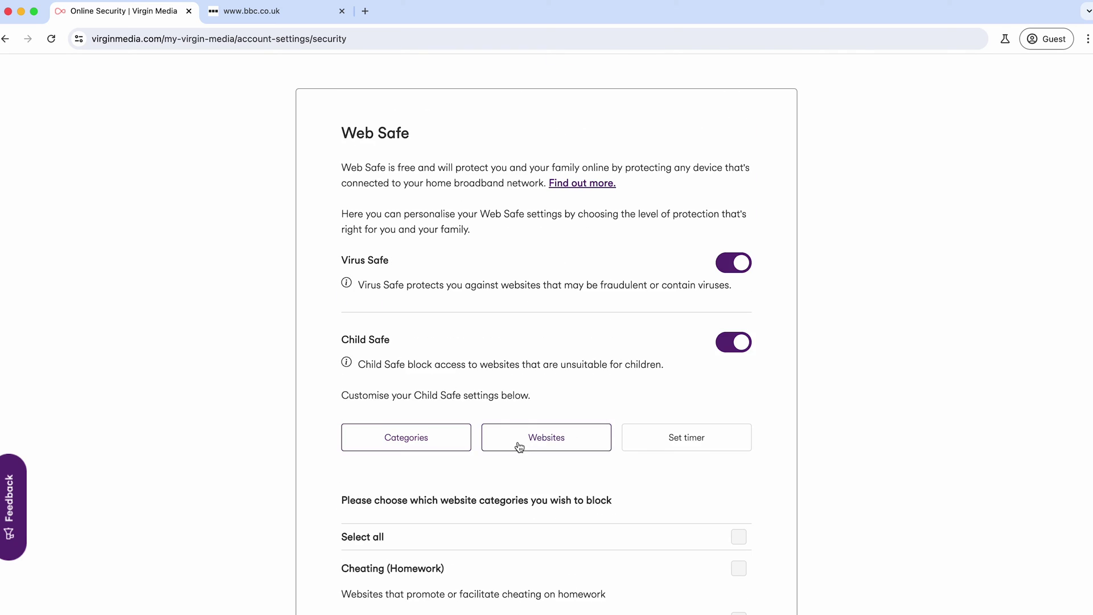
{"action": "scroll", "coordinate": [518, 447], "scroll_direction": "down", "scroll_amount": 5}
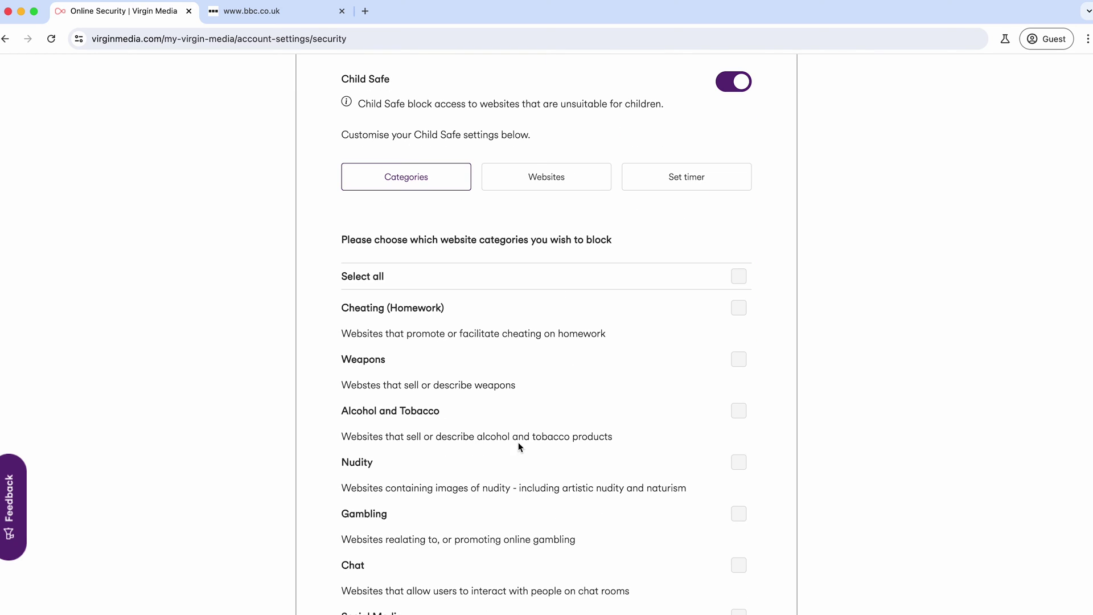
Step: Show the Child Safe Websites lists and focus the Blocked Websites field
{"action": "left_click", "coordinate": [555, 179]}
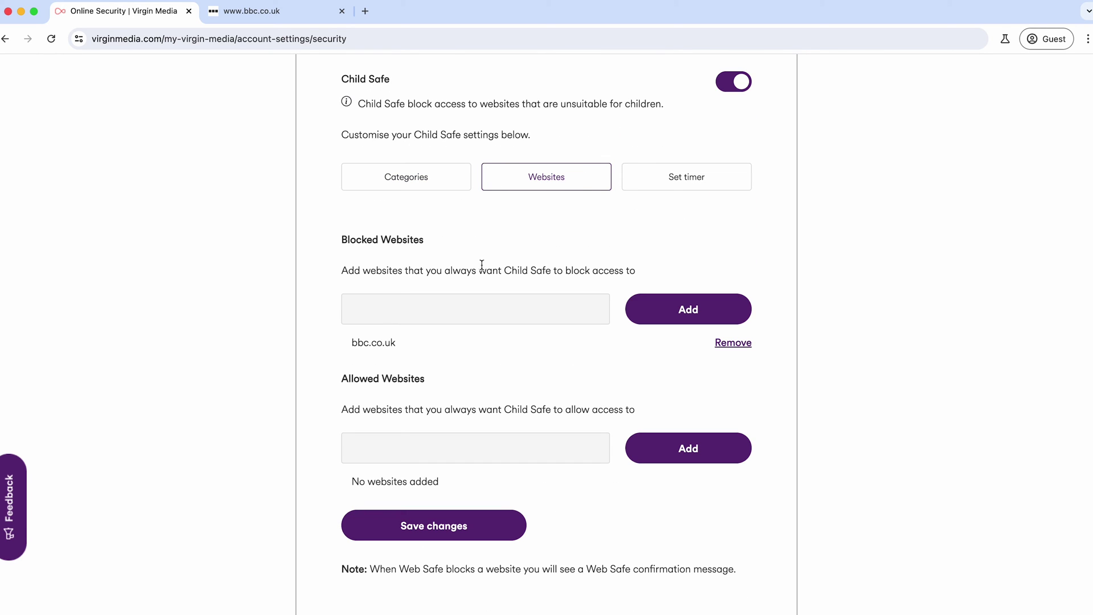
{"action": "left_click", "coordinate": [418, 310]}
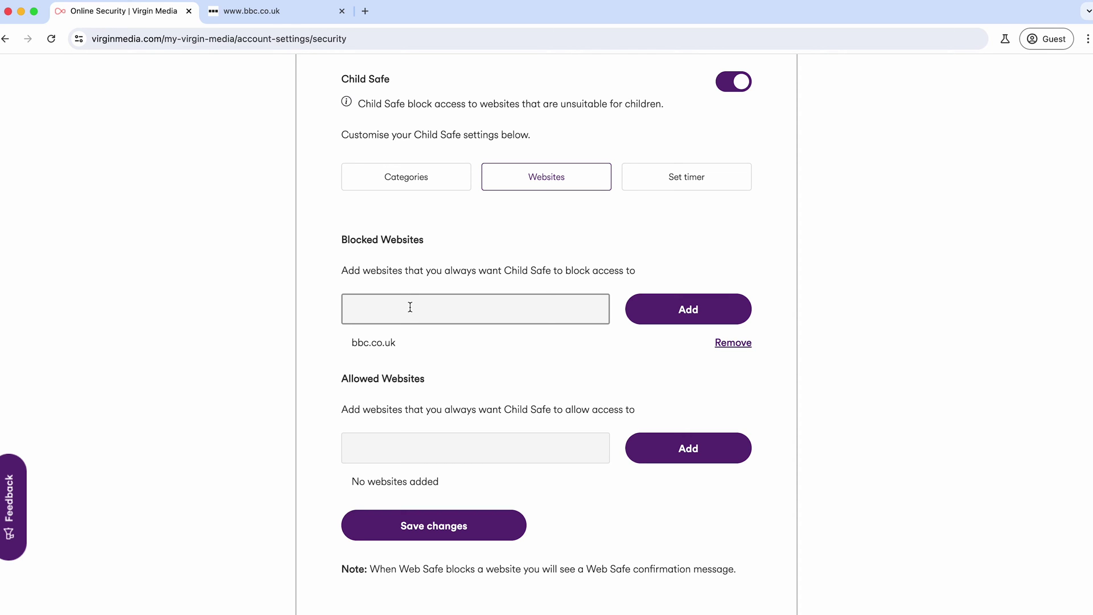
{"action": "left_click", "coordinate": [345, 237]}
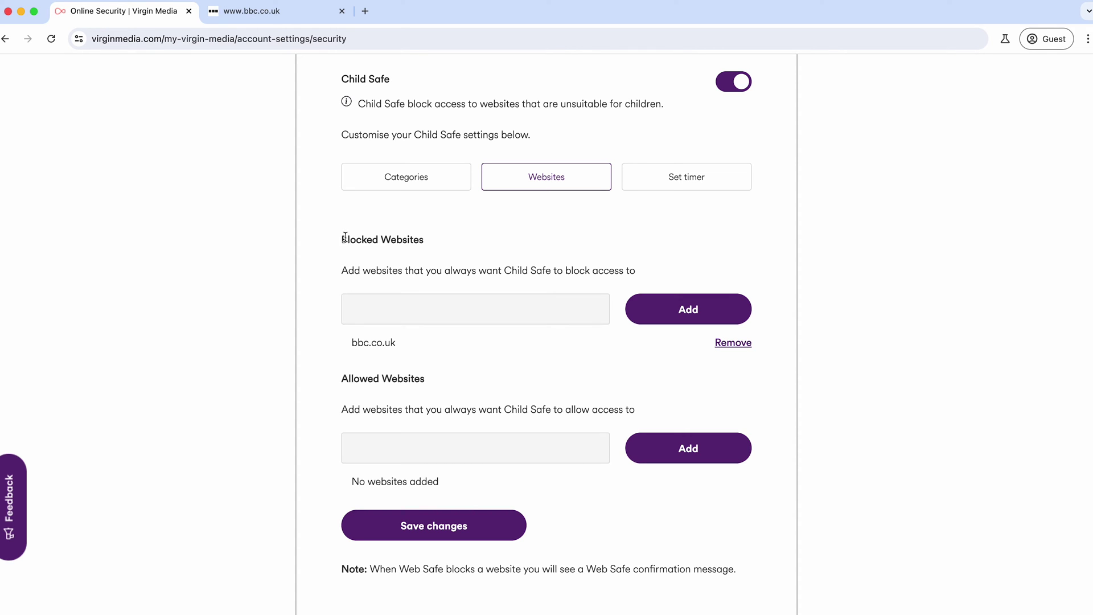
{"action": "left_click", "coordinate": [525, 310]}
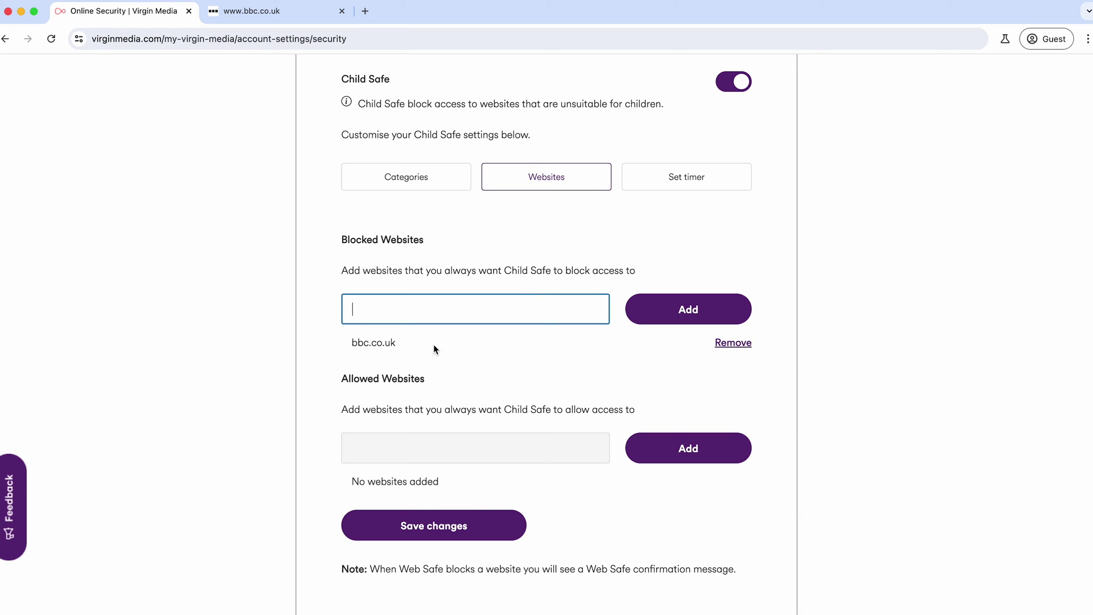
Step: Check the BBC homepage tab and return to the Child Safe website settings
{"action": "left_click", "coordinate": [261, 13]}
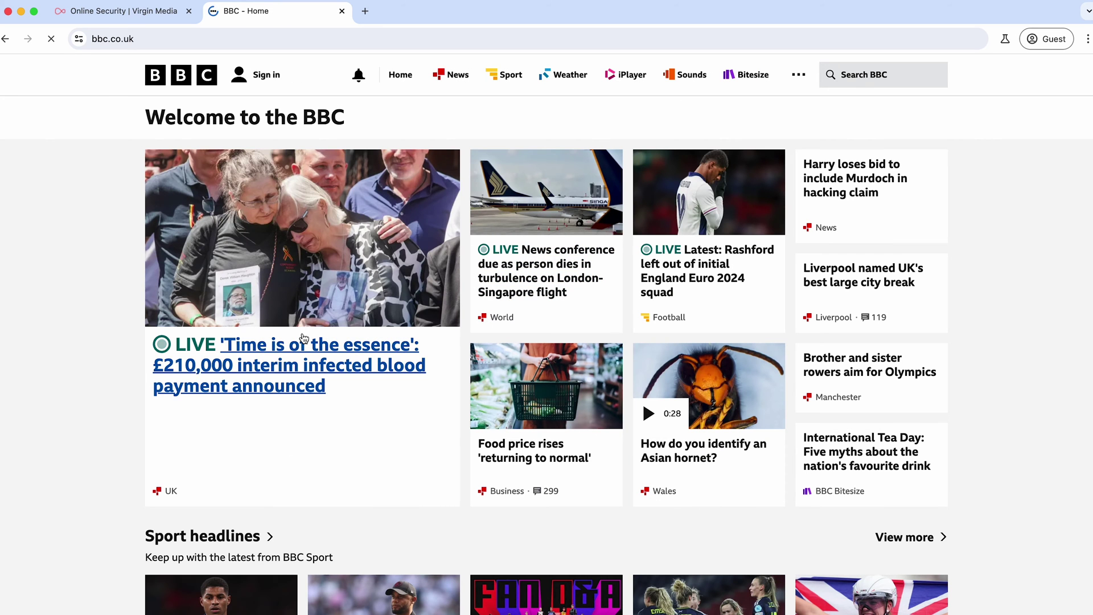
{"action": "left_click", "coordinate": [114, 13]}
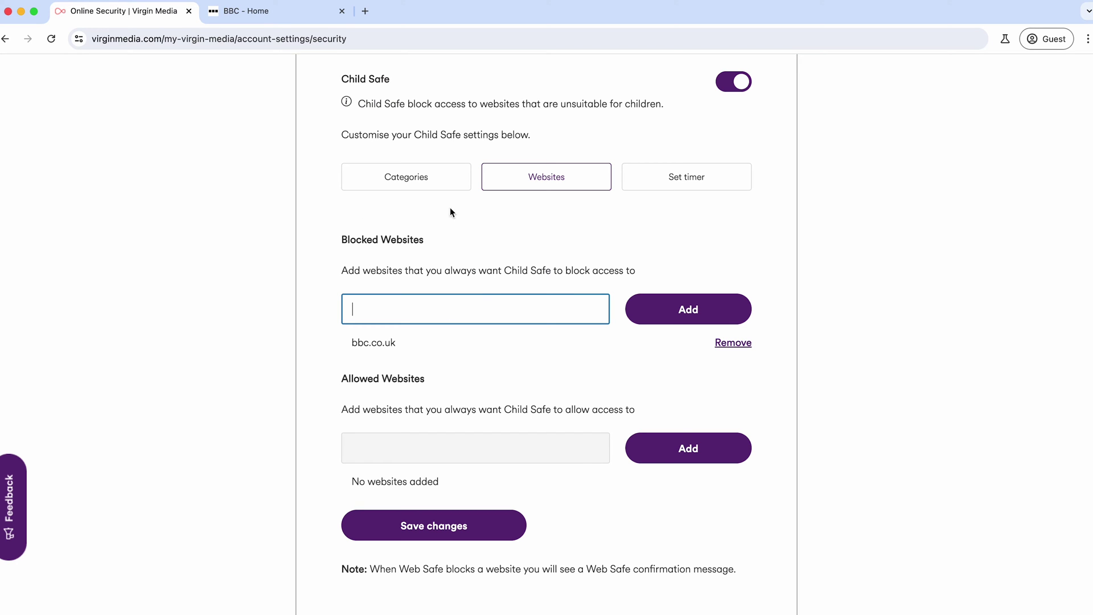
{"action": "left_click", "coordinate": [262, 16]}
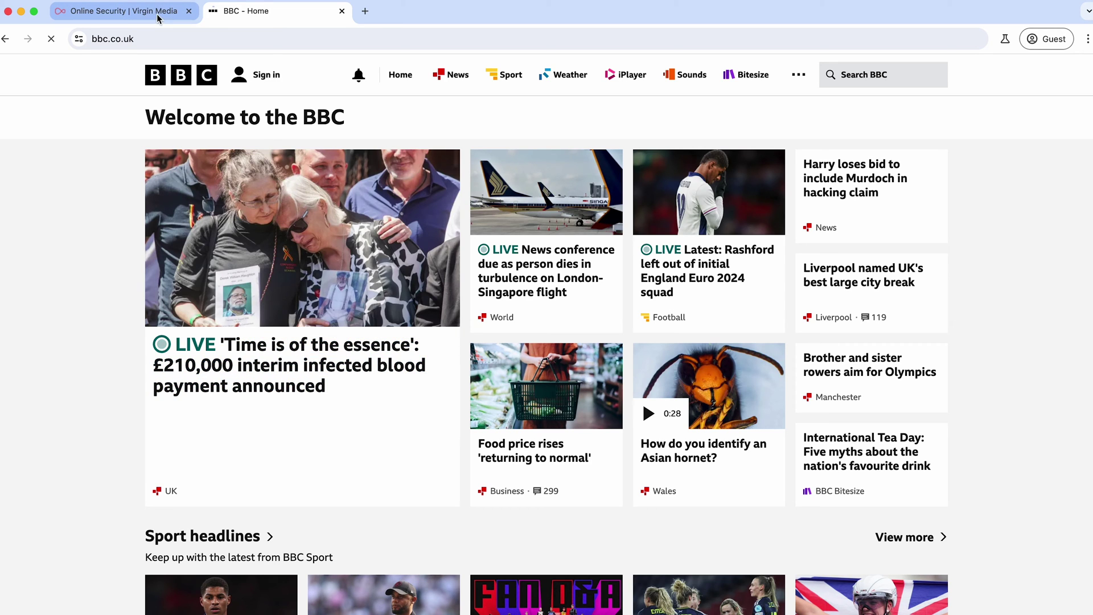
{"action": "left_click", "coordinate": [139, 14]}
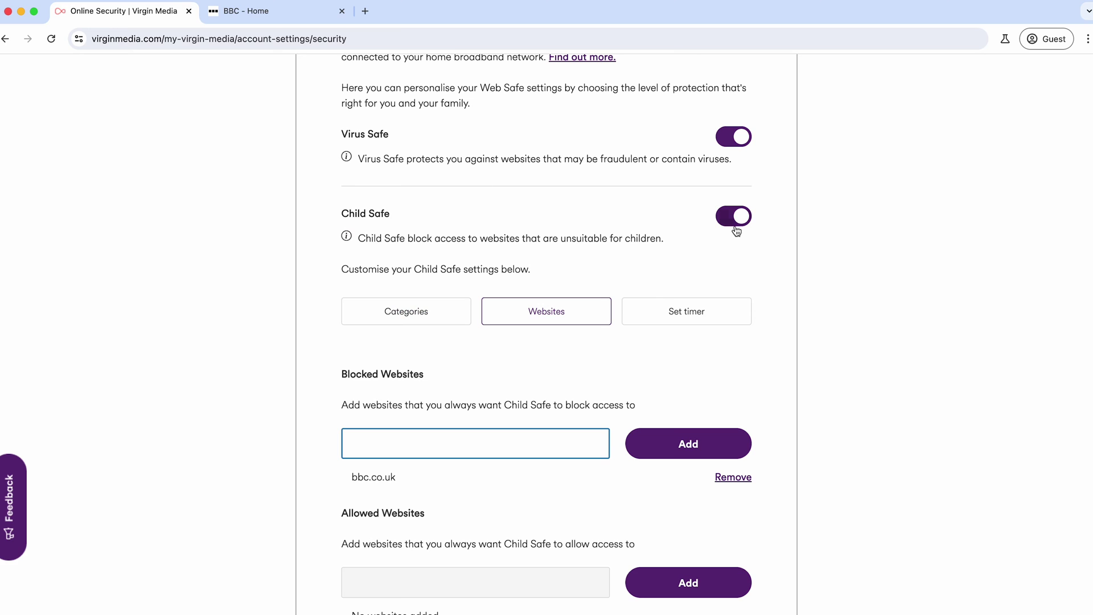
Step: Switch to the BBC - Home tab to confirm bbc.co.uk still loads
{"action": "scroll", "coordinate": [415, 437], "scroll_direction": "down", "scroll_amount": 1}
{"action": "scroll", "coordinate": [421, 388], "scroll_direction": "down", "scroll_amount": 1}
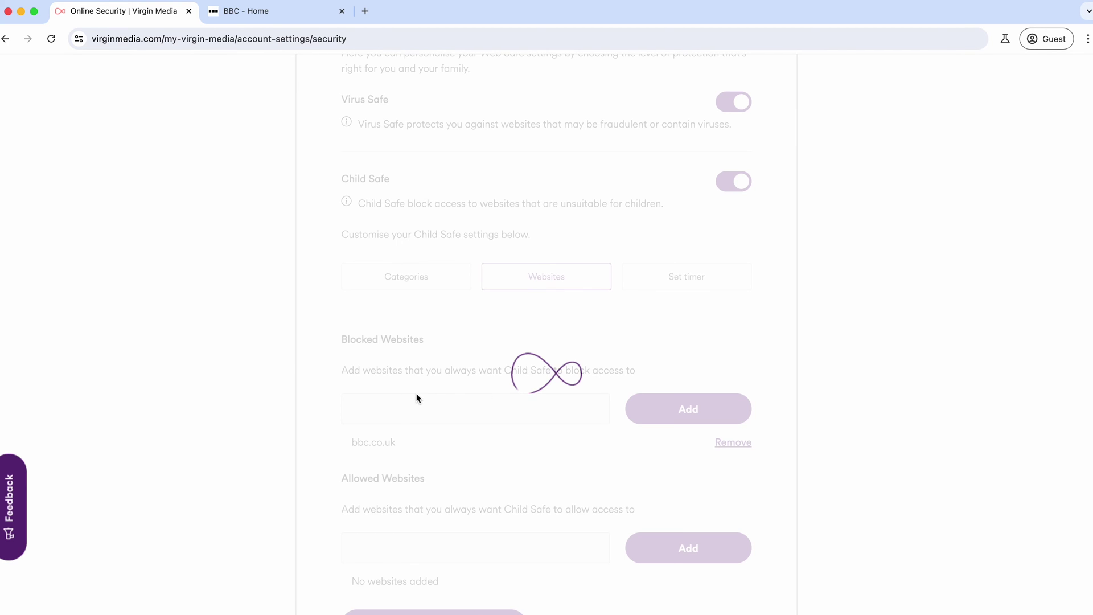
{"action": "scroll", "coordinate": [419, 395], "scroll_direction": "down", "scroll_amount": 7}
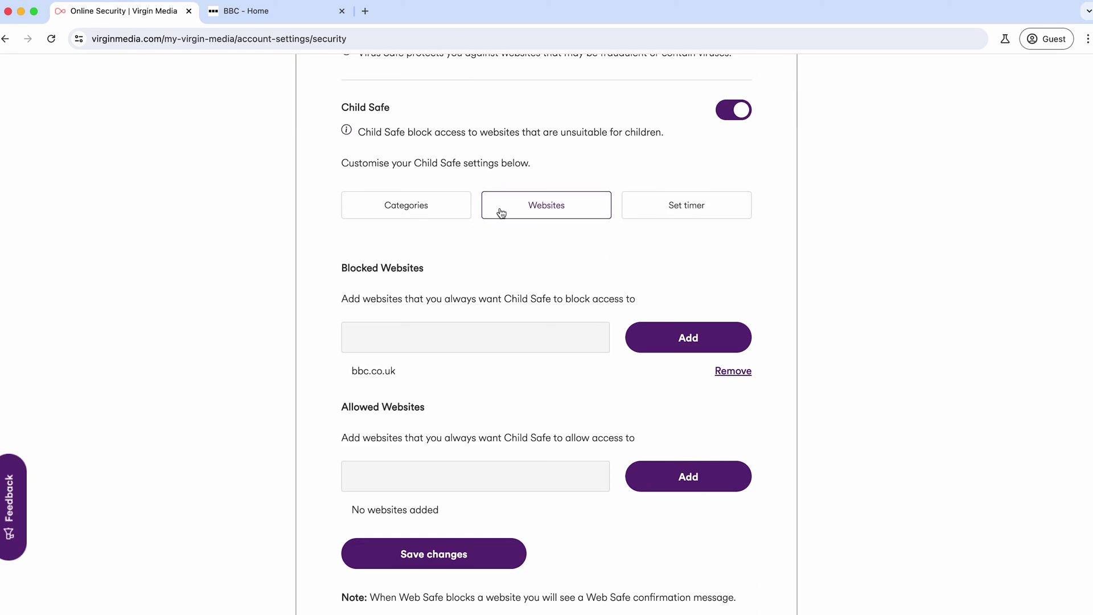
{"action": "left_click", "coordinate": [273, 26]}
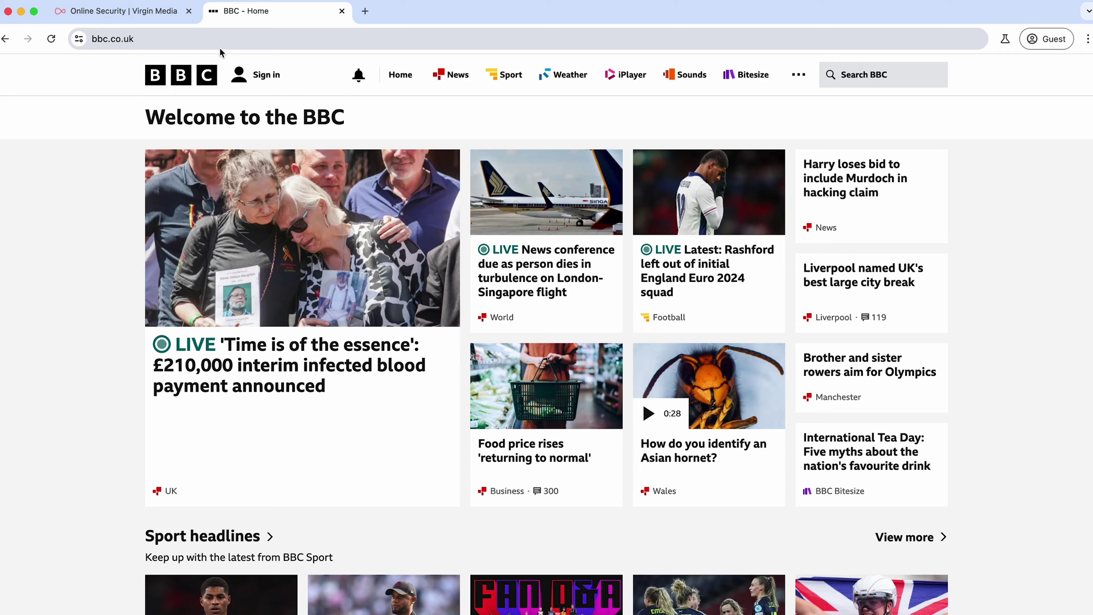
Step: Return to the Online Security | Virgin Media tab listing bbc.co.uk as blocked
{"action": "left_click", "coordinate": [138, 16]}
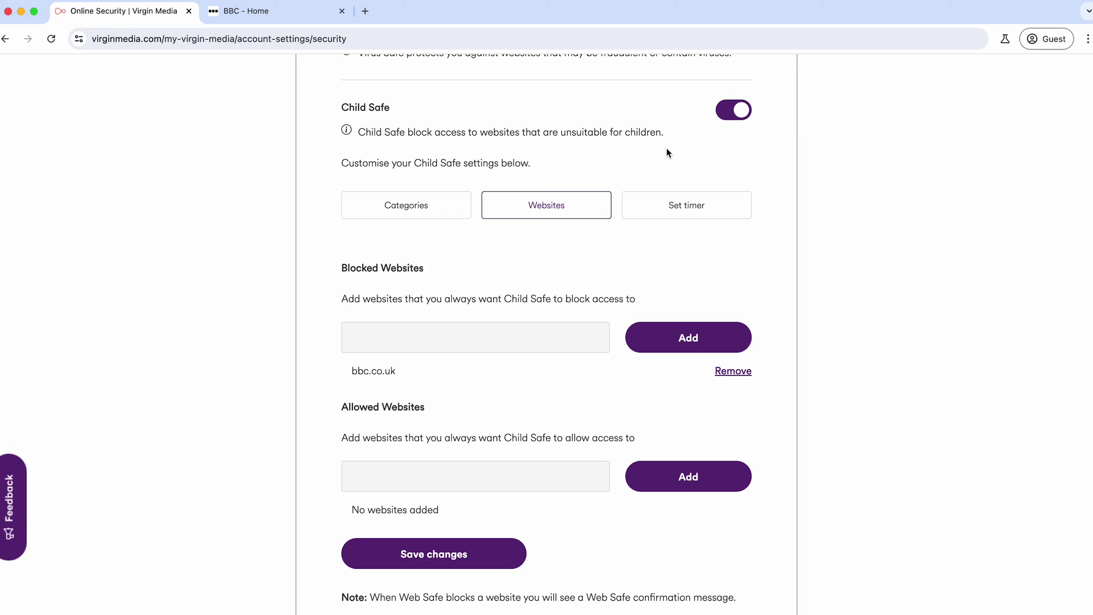
{"action": "left_click", "coordinate": [274, 13]}
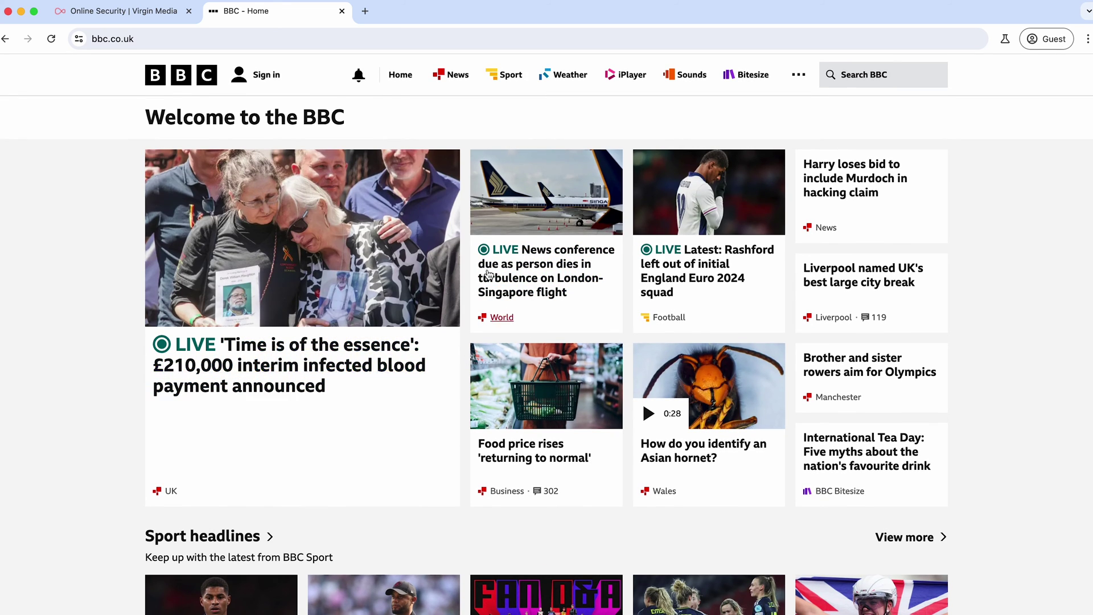
{"action": "left_click", "coordinate": [162, 19]}
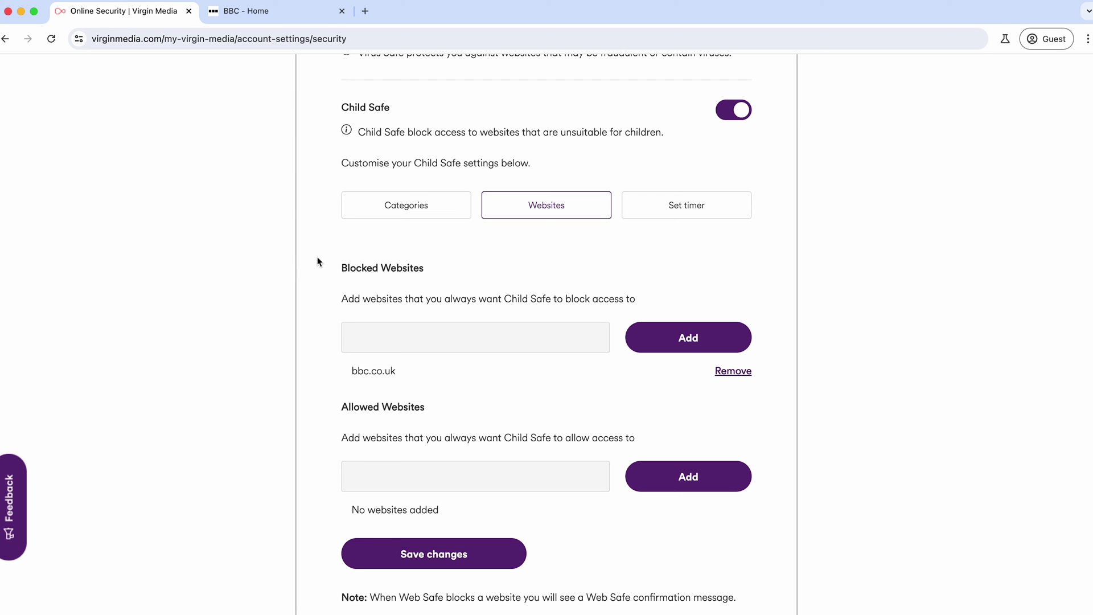
{"action": "scroll", "coordinate": [684, 504], "scroll_direction": "down", "scroll_amount": 2}
{"action": "scroll", "coordinate": [683, 503], "scroll_direction": "down", "scroll_amount": 7}
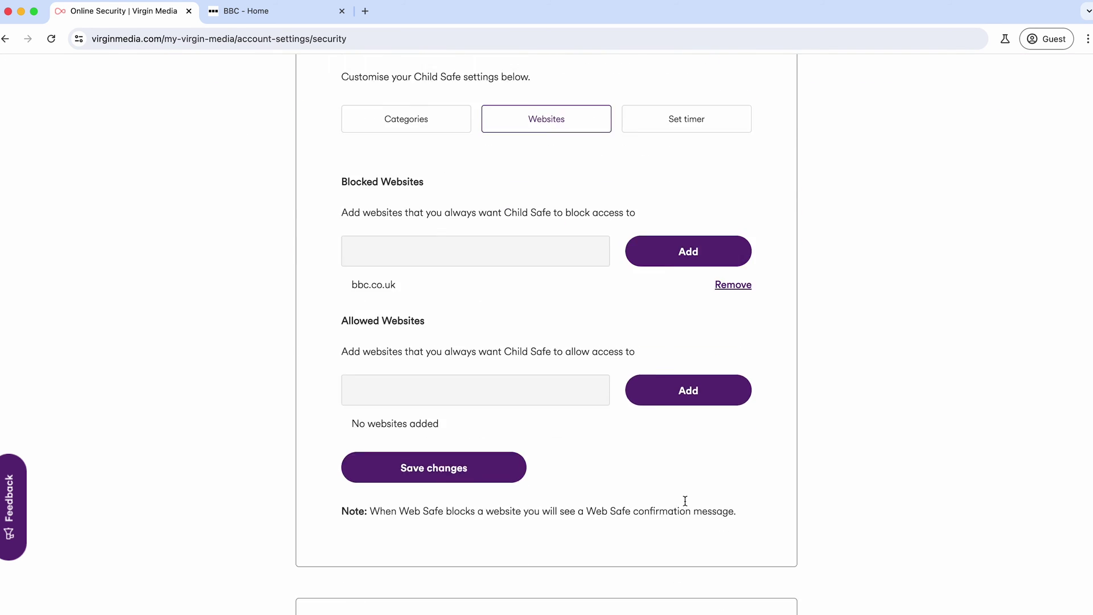
{"action": "left_click", "coordinate": [450, 358]}
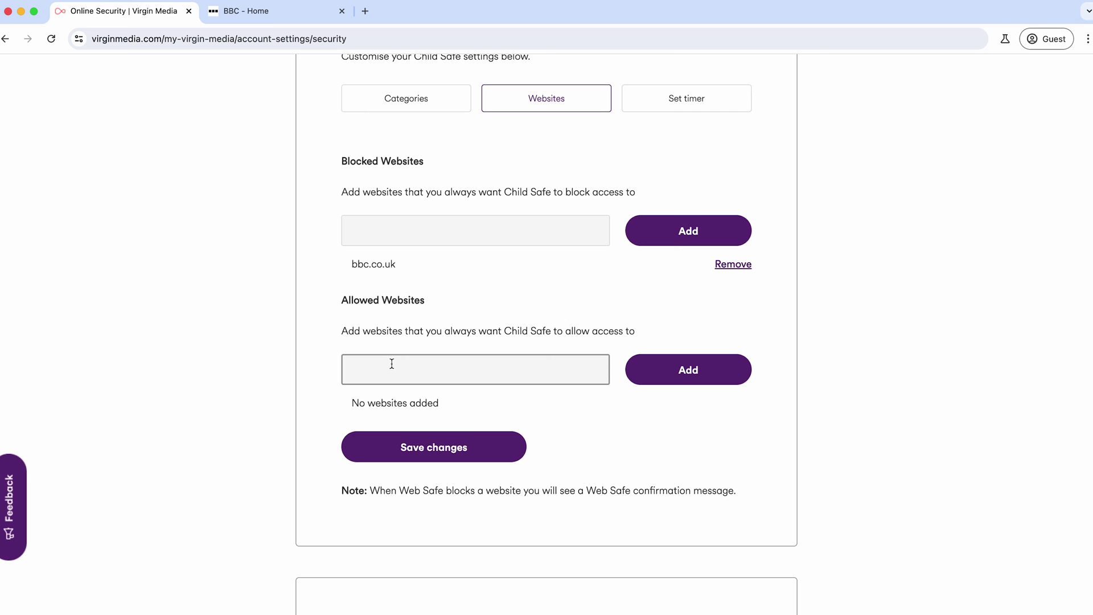
{"action": "left_click", "coordinate": [422, 109]}
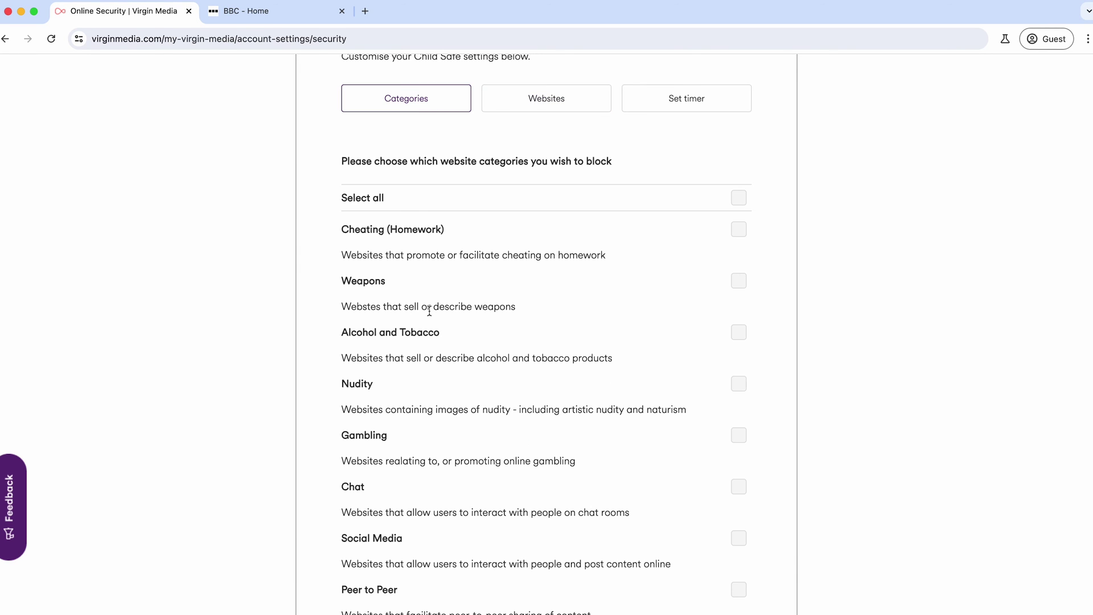
{"action": "scroll", "coordinate": [462, 307], "scroll_direction": "down", "scroll_amount": 3}
{"action": "scroll", "coordinate": [512, 157], "scroll_direction": "up", "scroll_amount": 3}
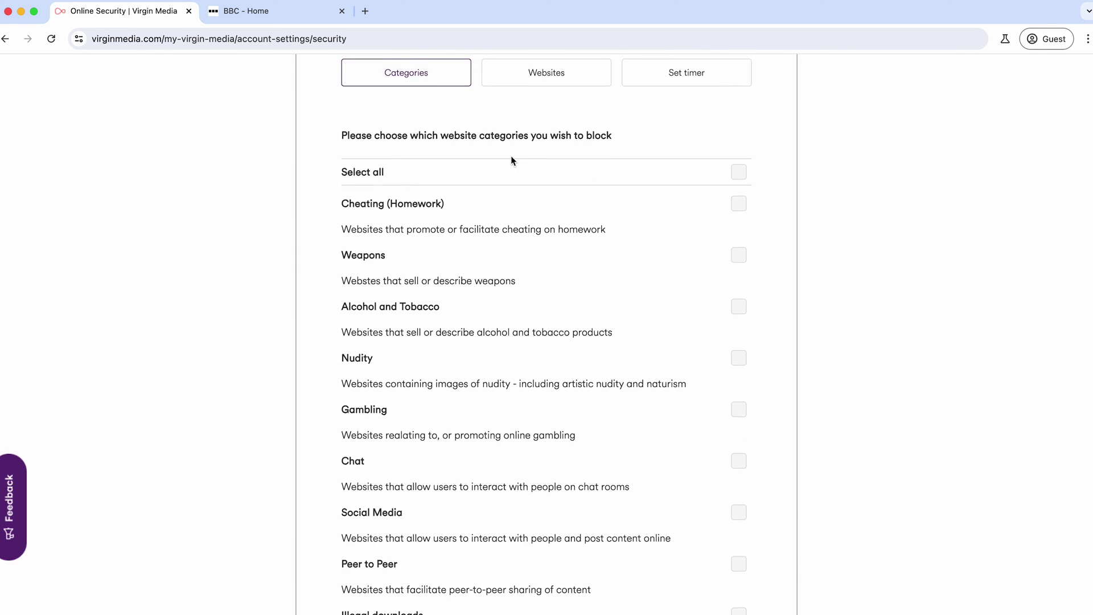
{"action": "left_click", "coordinate": [512, 121]}
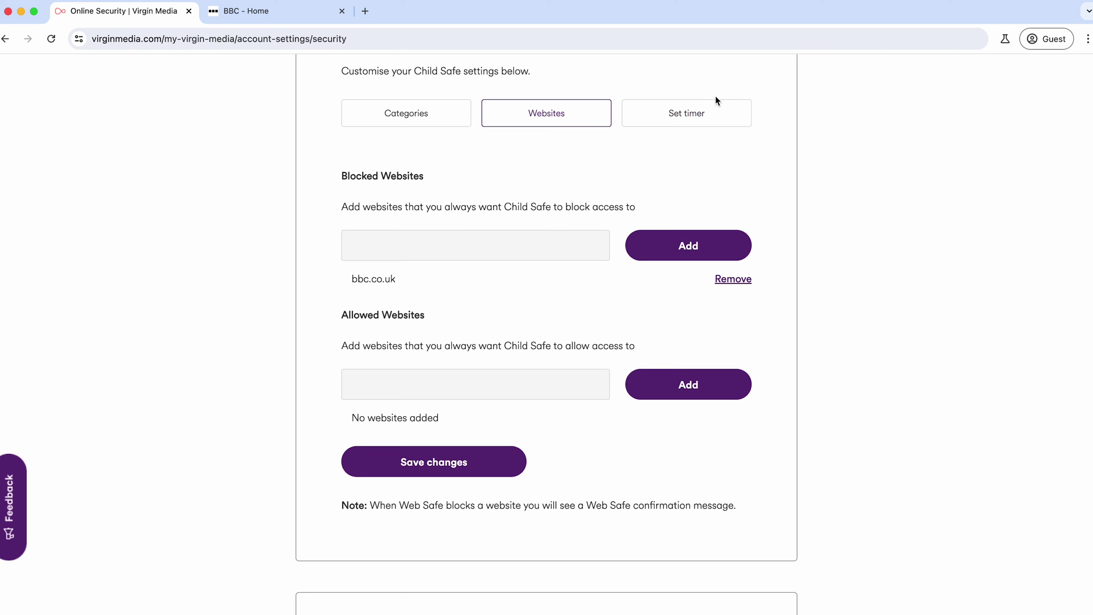
Step: In the Child Safe Set timer tab, choose Monday - Friday with a 10 pm start
{"action": "left_click", "coordinate": [664, 117]}
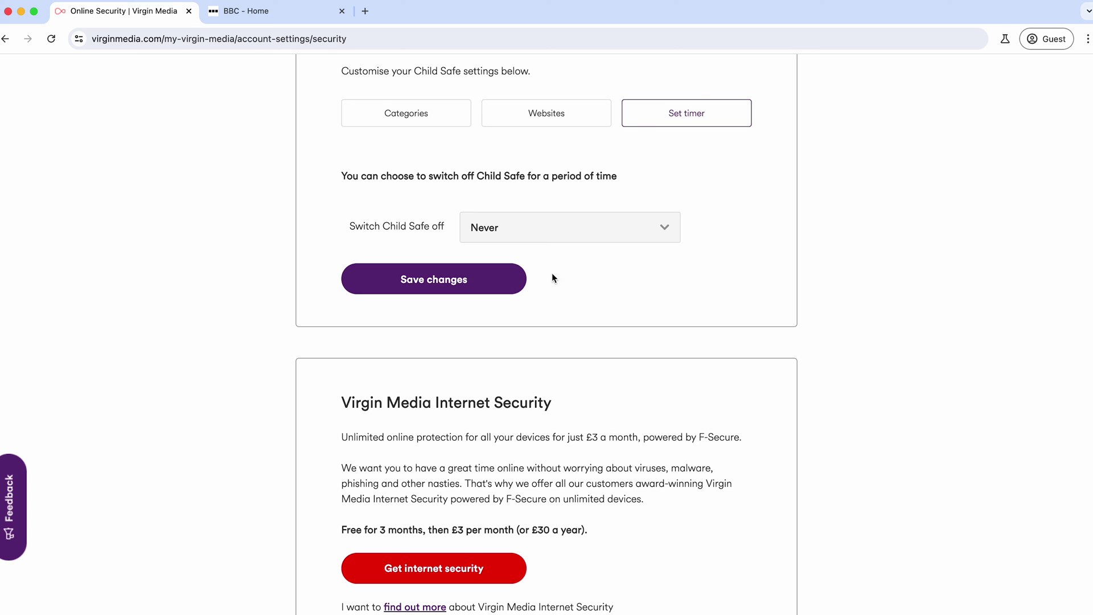
{"action": "left_click", "coordinate": [522, 219]}
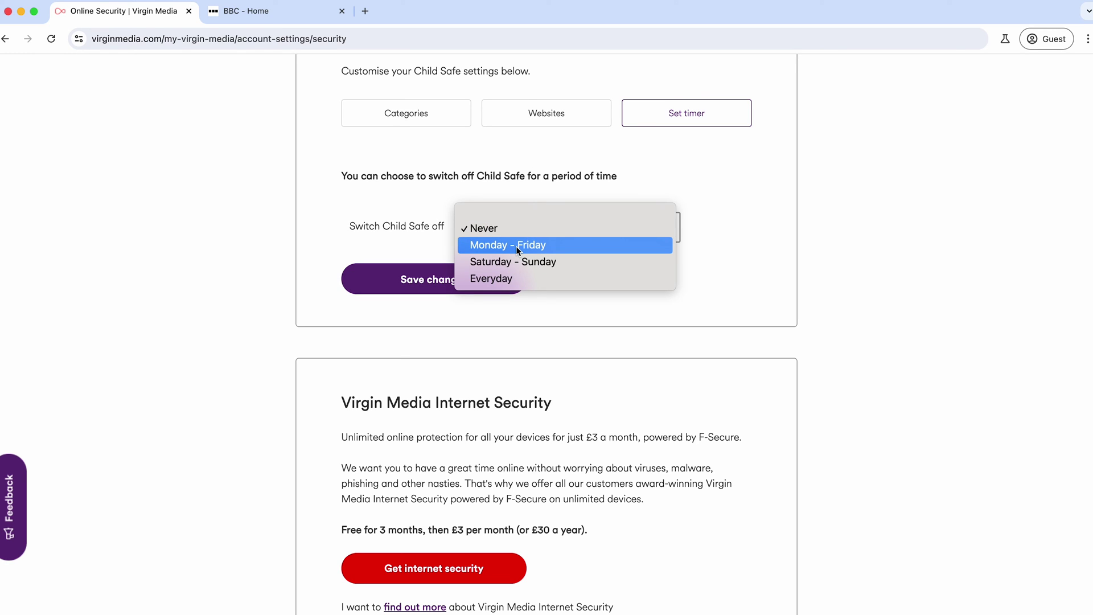
{"action": "left_click", "coordinate": [518, 249]}
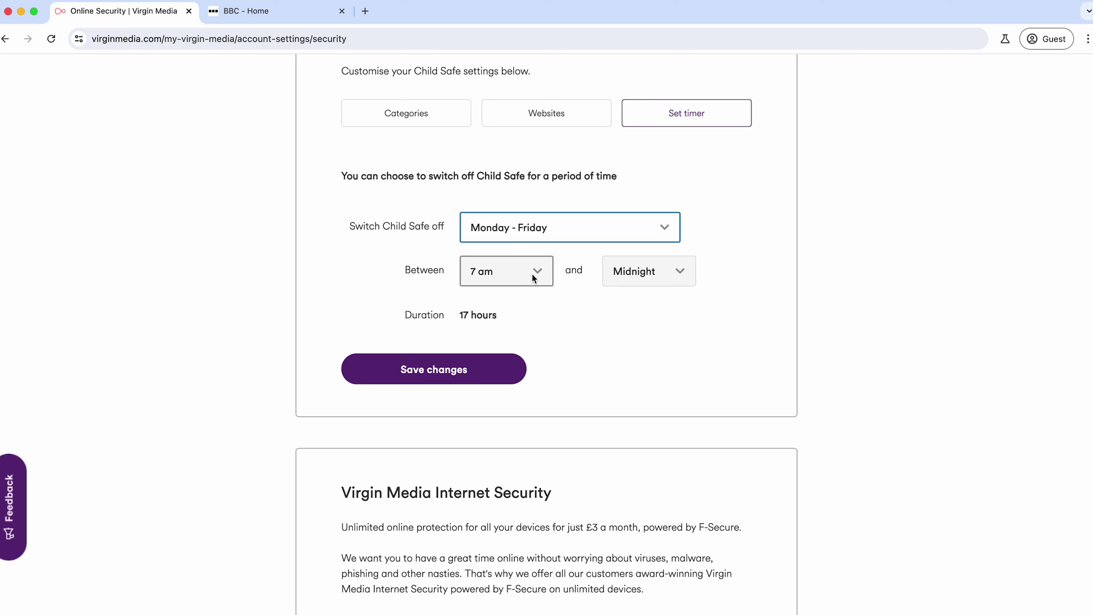
{"action": "left_click", "coordinate": [538, 230]}
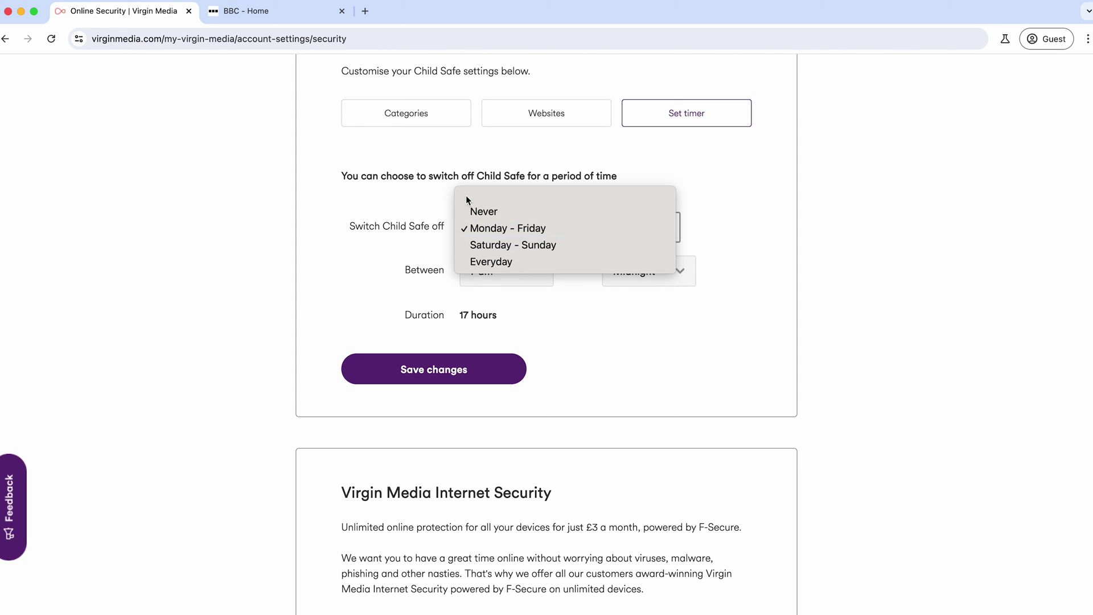
{"action": "left_click", "coordinate": [518, 229]}
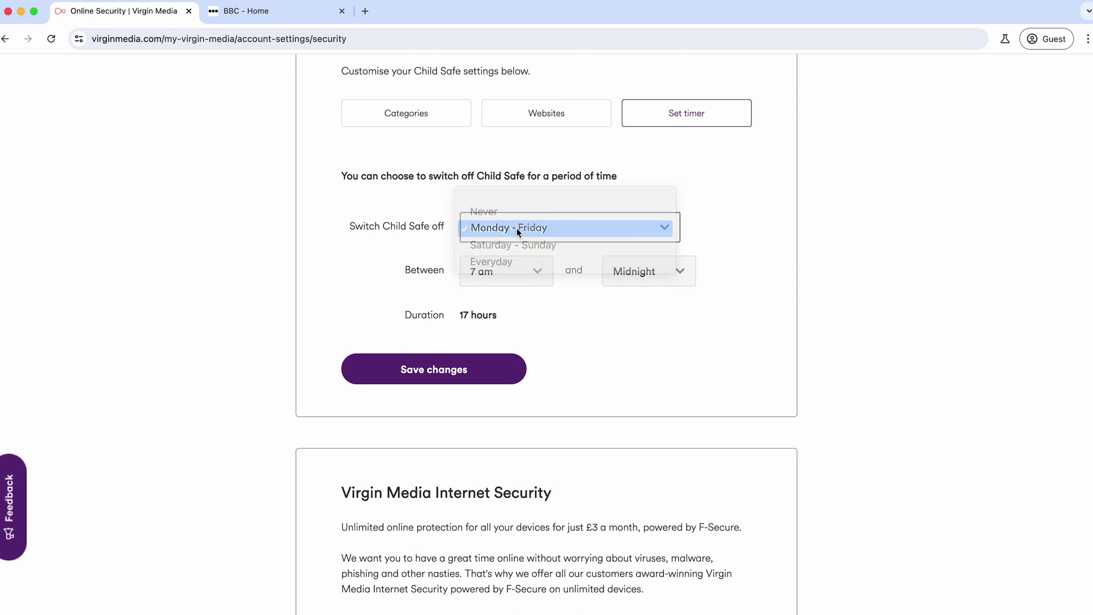
{"action": "left_click", "coordinate": [537, 272]}
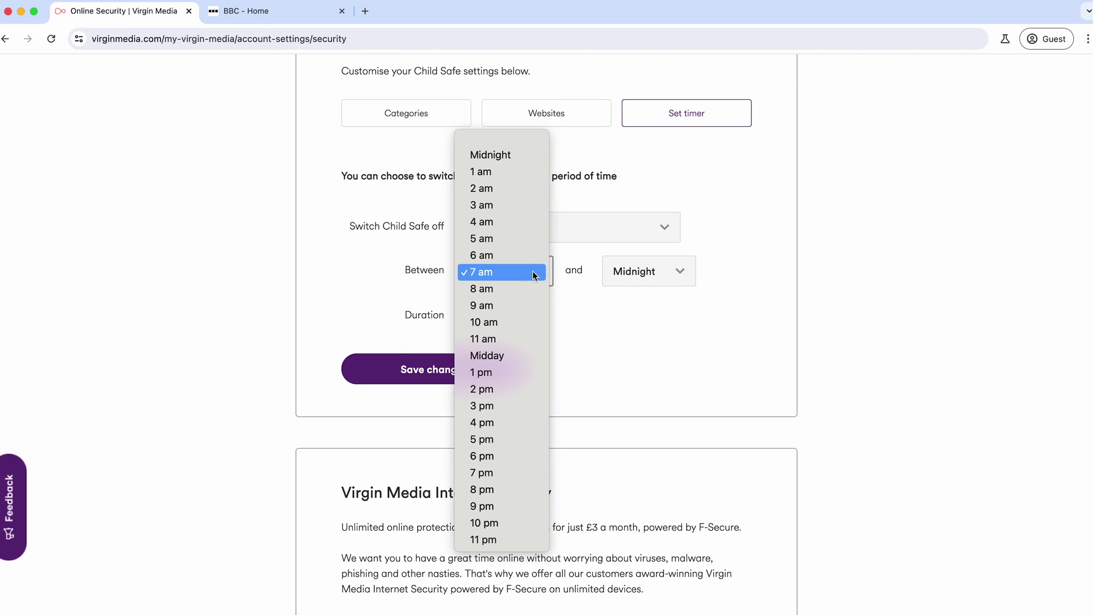
{"action": "left_click", "coordinate": [508, 524]}
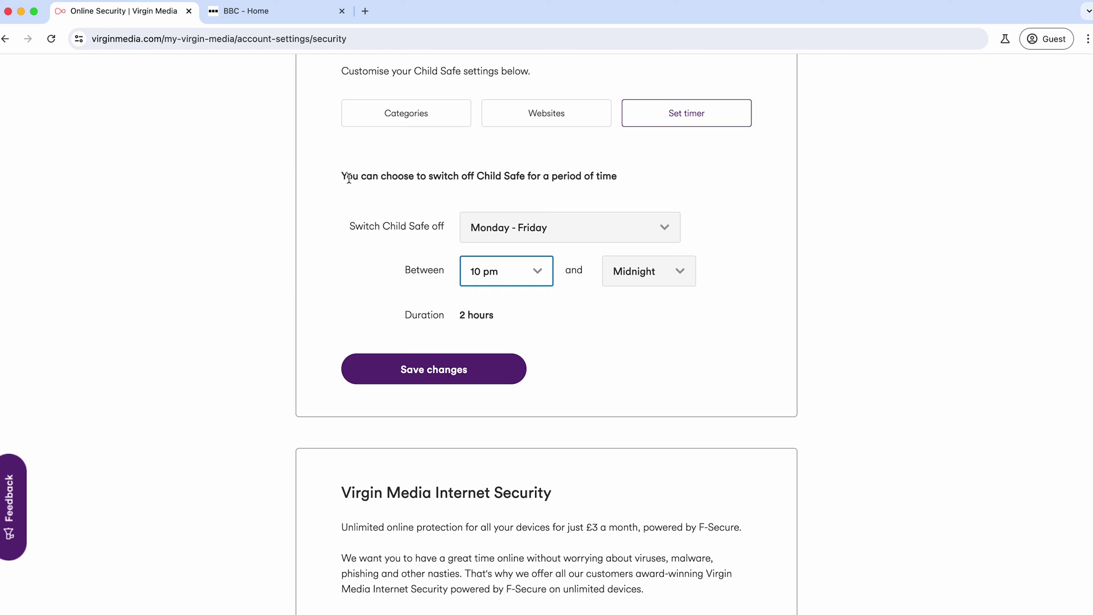
Step: Confirm the 10 pm start and Monday - Friday days, giving a 2-hour window until Midnight
{"action": "left_click_drag", "start_coordinate": [345, 177], "coordinate": [503, 179]}
{"action": "left_click", "coordinate": [529, 176]}
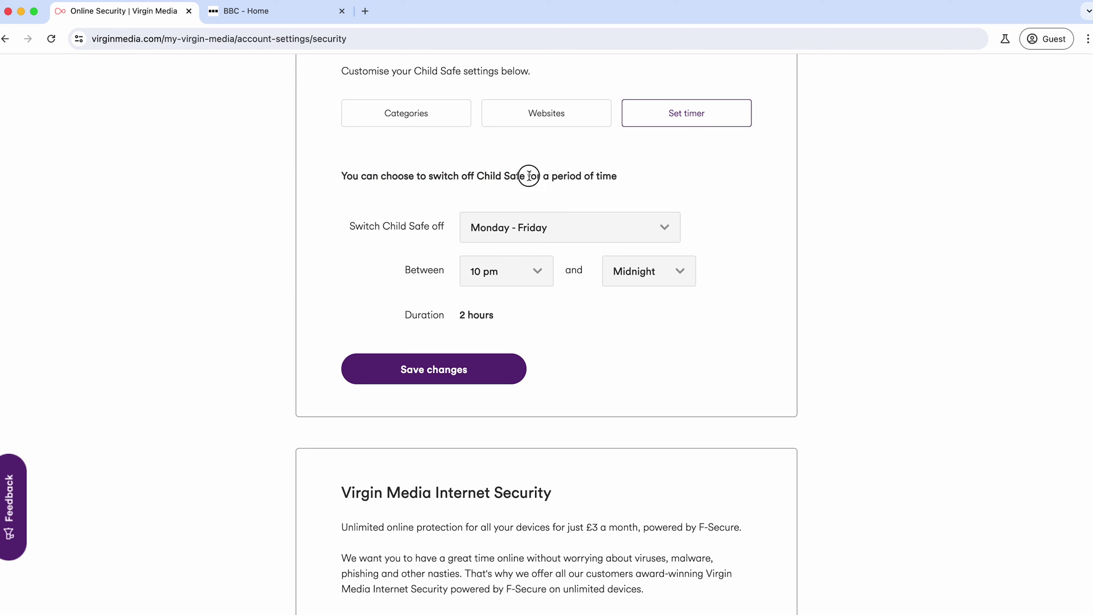
{"action": "left_click_drag", "start_coordinate": [383, 176], "coordinate": [630, 175]}
{"action": "left_click", "coordinate": [621, 176]}
{"action": "left_click", "coordinate": [534, 271]}
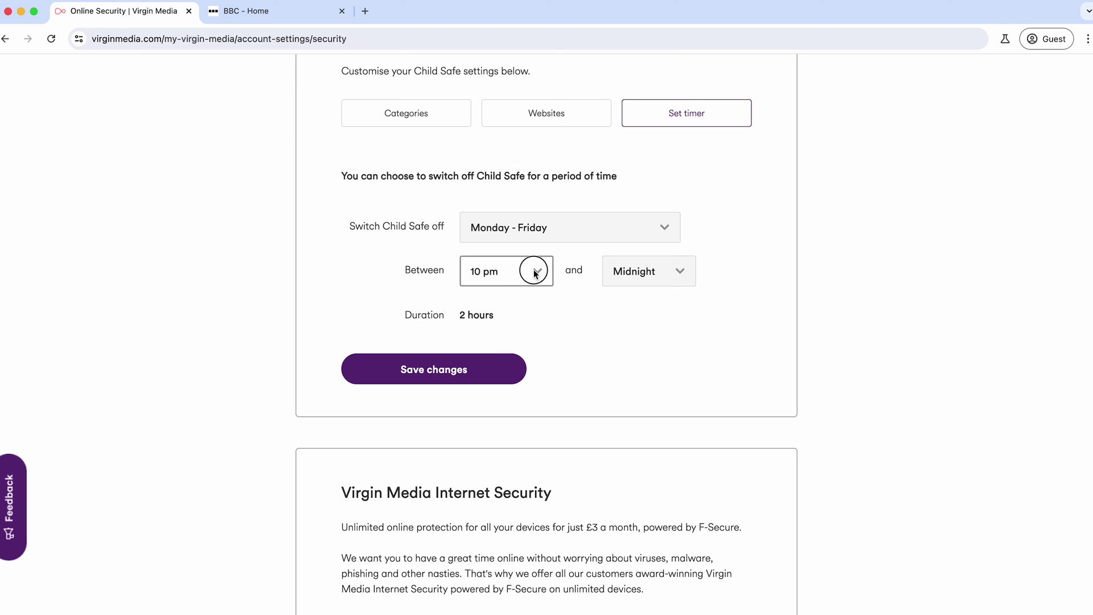
{"action": "left_click", "coordinate": [567, 343]}
{"action": "left_click", "coordinate": [542, 227]}
{"action": "left_click", "coordinate": [517, 229]}
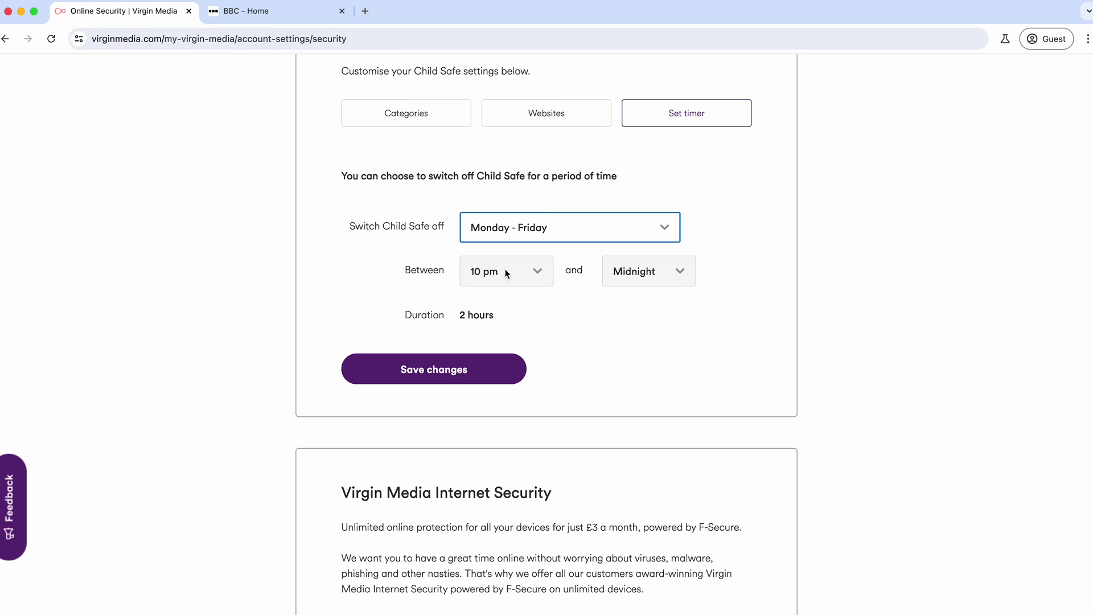
{"action": "scroll", "coordinate": [512, 387], "scroll_direction": "down", "scroll_amount": 3}
Step: Go back to Account settings and reopen Online security with Virus Safe and Child Safe on
{"action": "scroll", "coordinate": [464, 401], "scroll_direction": "up", "scroll_amount": 7}
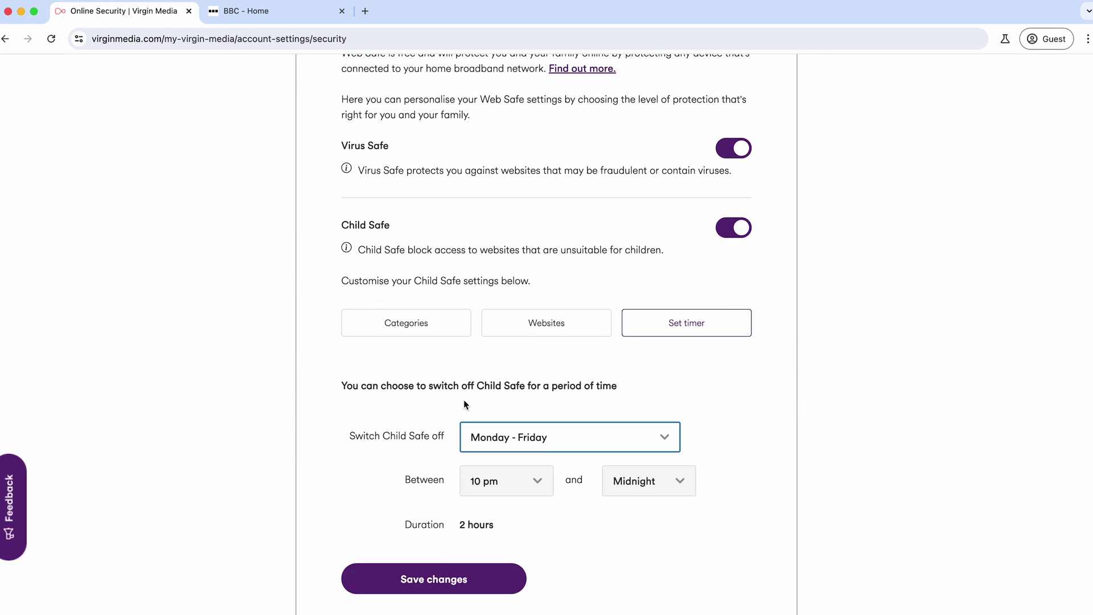
{"action": "scroll", "coordinate": [456, 407], "scroll_direction": "up", "scroll_amount": 6}
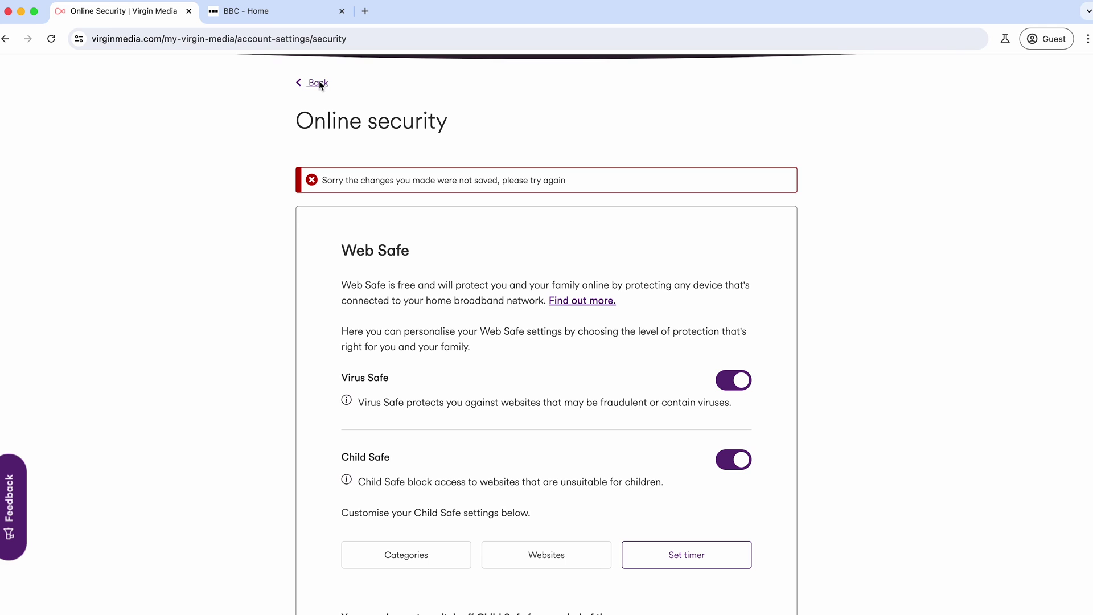
{"action": "left_click", "coordinate": [321, 84]}
{"action": "left_click", "coordinate": [465, 259]}
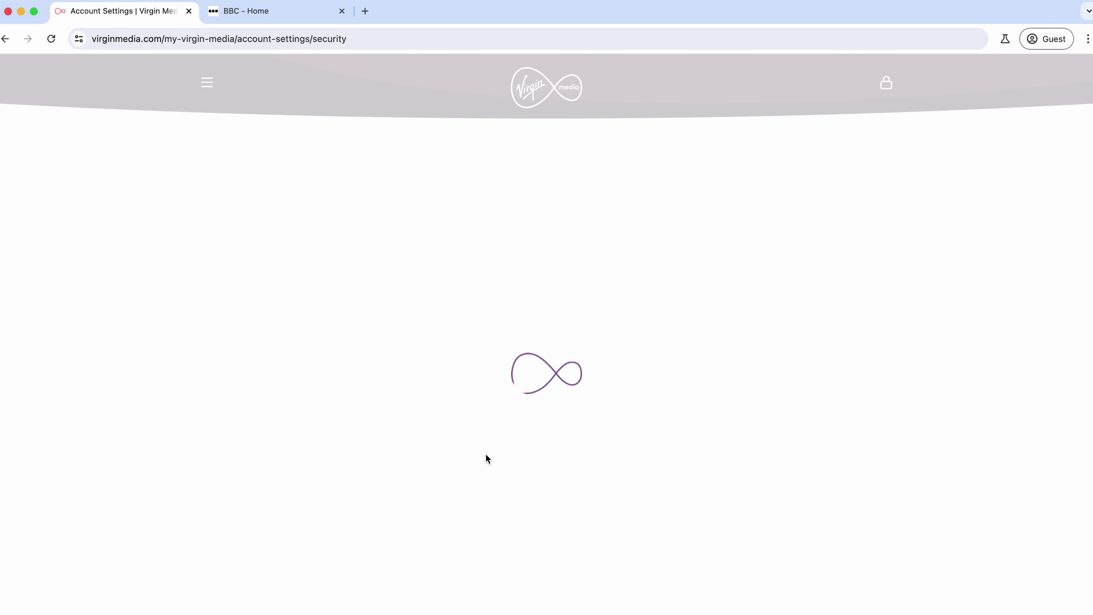
{"action": "scroll", "coordinate": [472, 447], "scroll_direction": "down", "scroll_amount": 6}
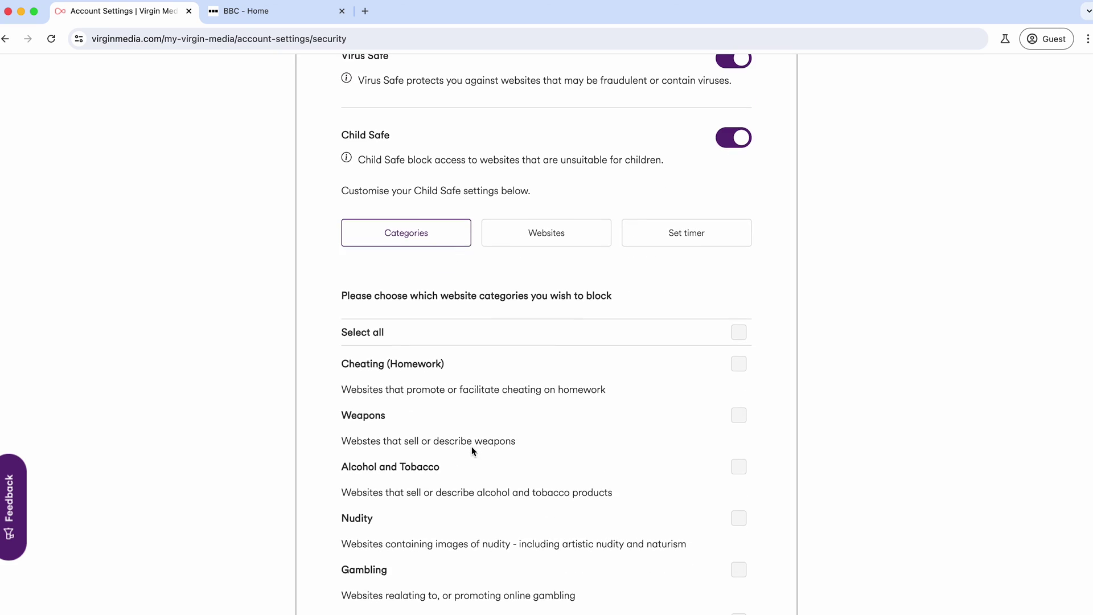
{"action": "scroll", "coordinate": [472, 446], "scroll_direction": "up", "scroll_amount": 2}
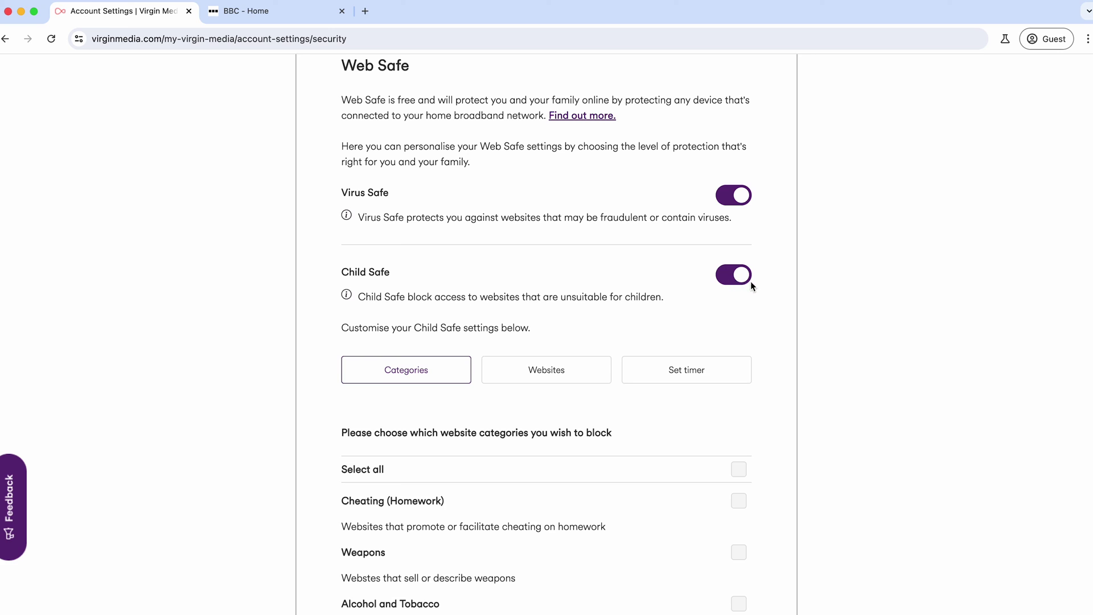
{"action": "left_click", "coordinate": [360, 272]}
Step: Switch to the BBC tab and reload bbc.co.uk repeatedly, getting ERR_SSL_PROTOCOL_ERROR
{"action": "left_click", "coordinate": [258, 11]}
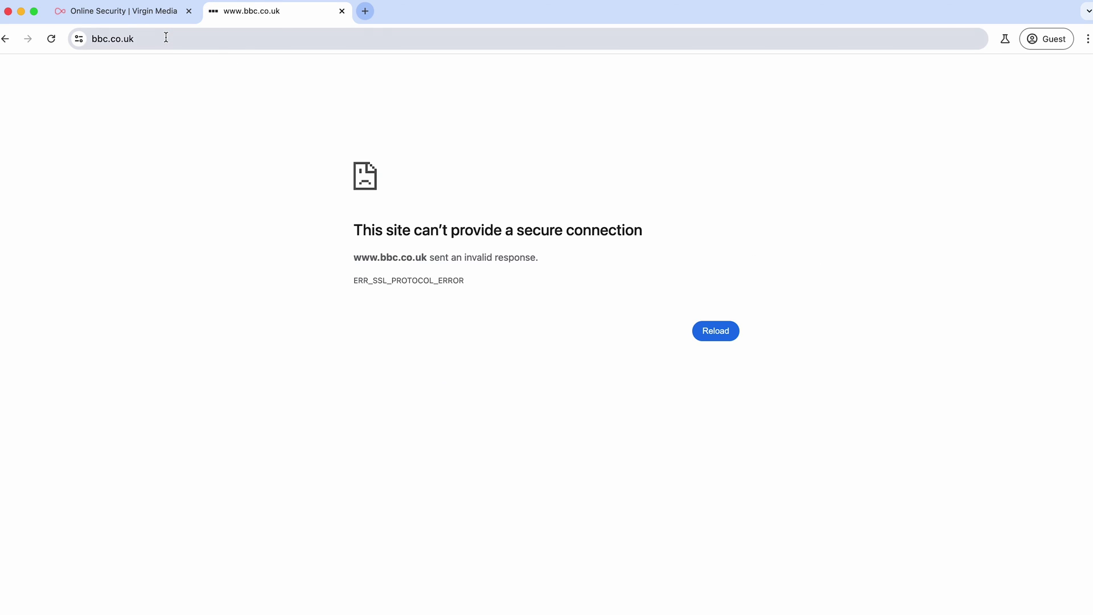
{"action": "left_click", "coordinate": [167, 38]}
{"action": "key", "text": "Return"}
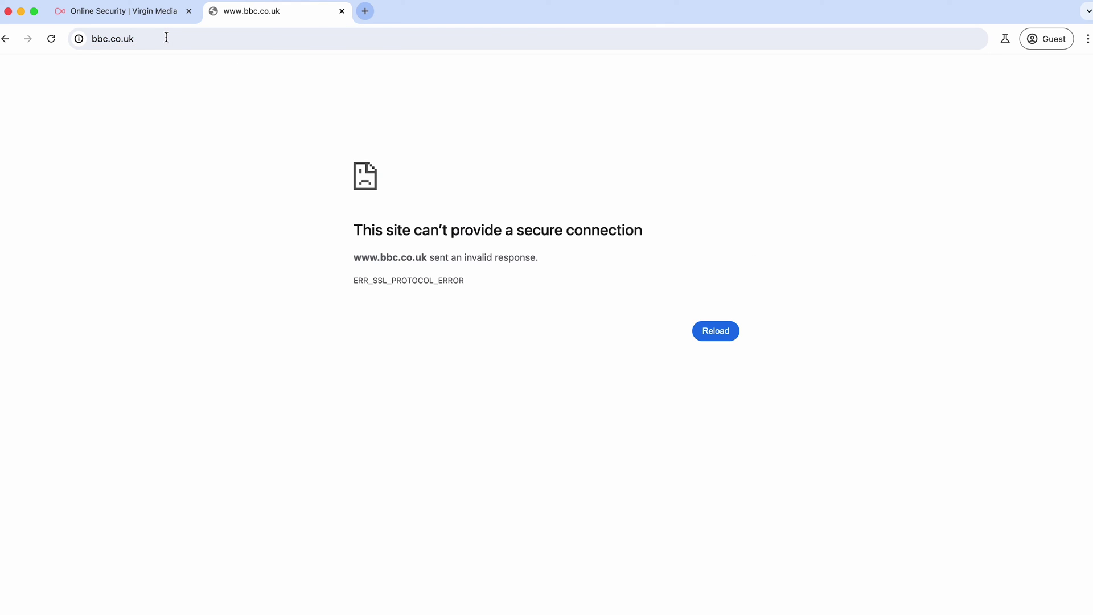
{"action": "left_click", "coordinate": [166, 38]}
{"action": "key", "text": "Return"}
{"action": "left_click", "coordinate": [166, 38]}
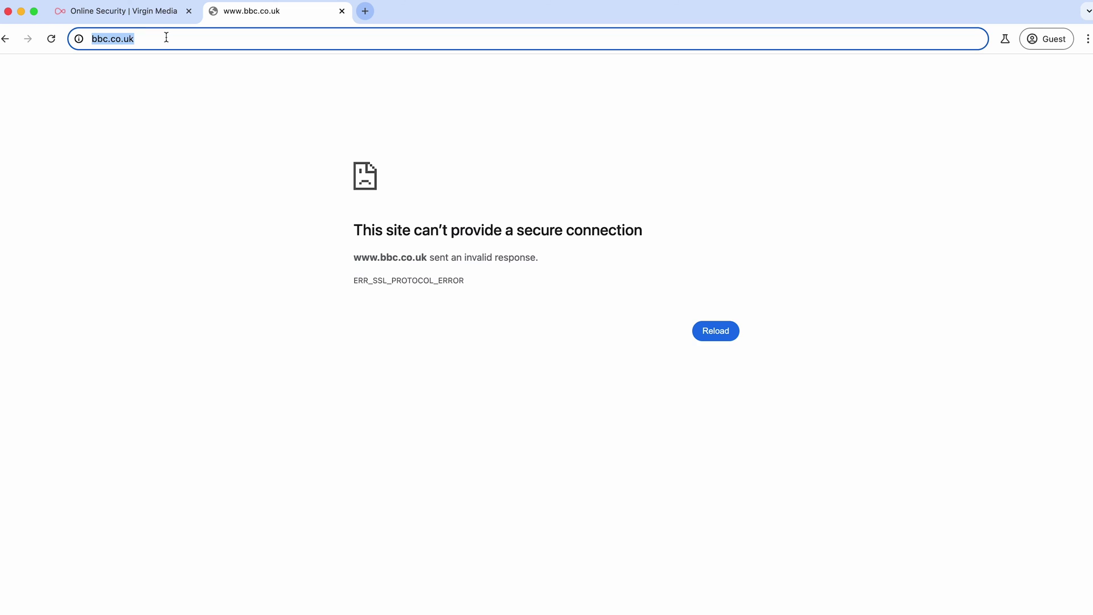
{"action": "key", "text": "Return"}
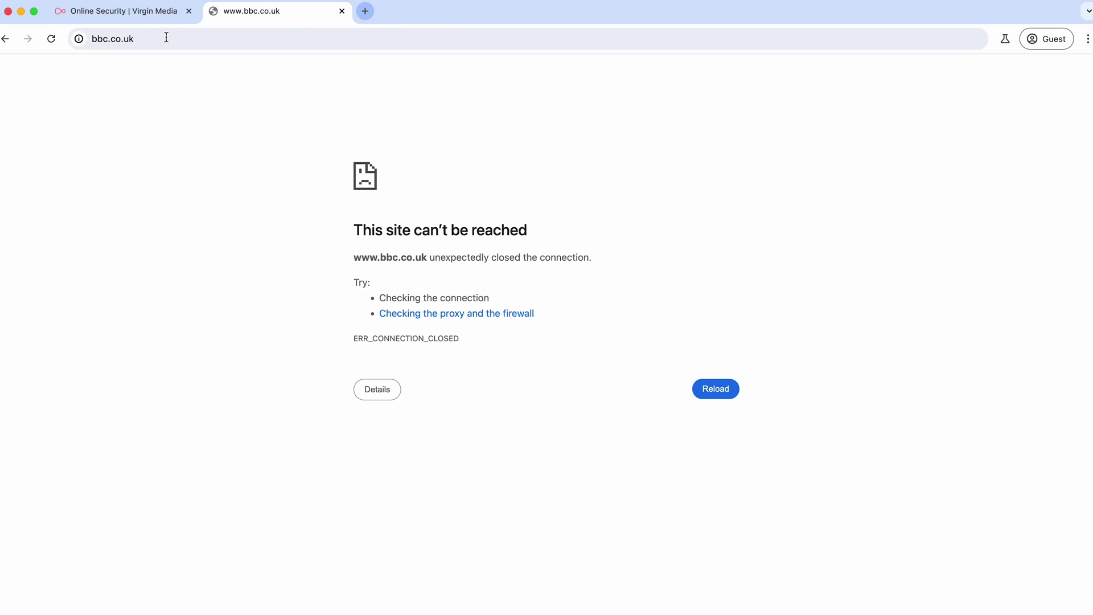
{"action": "left_click", "coordinate": [237, 44]}
{"action": "key", "text": "Return"}
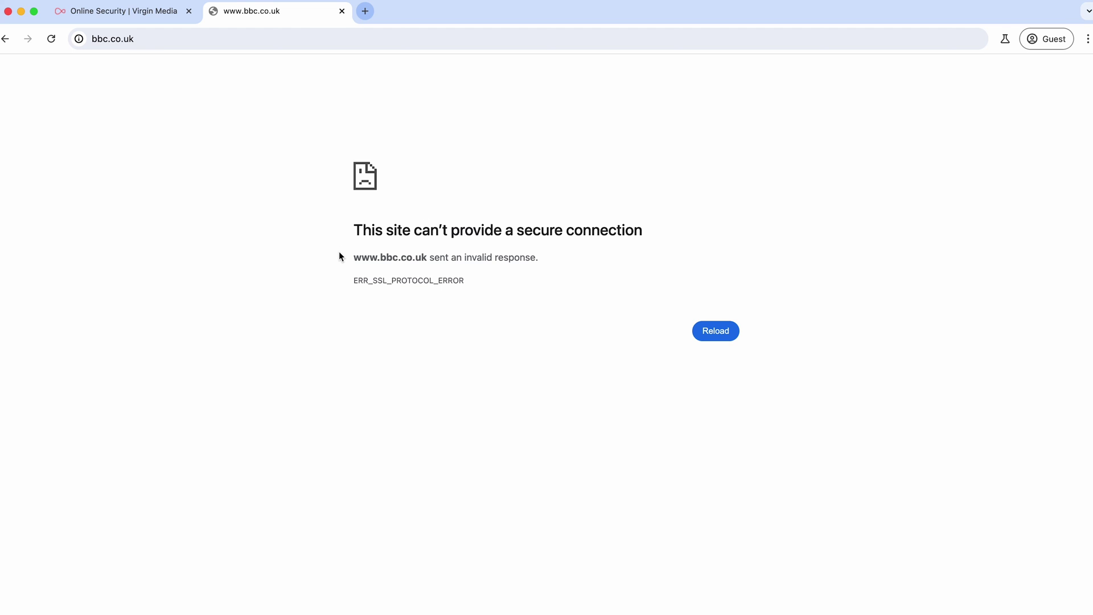
{"action": "left_click_drag", "start_coordinate": [354, 231], "coordinate": [622, 247]}
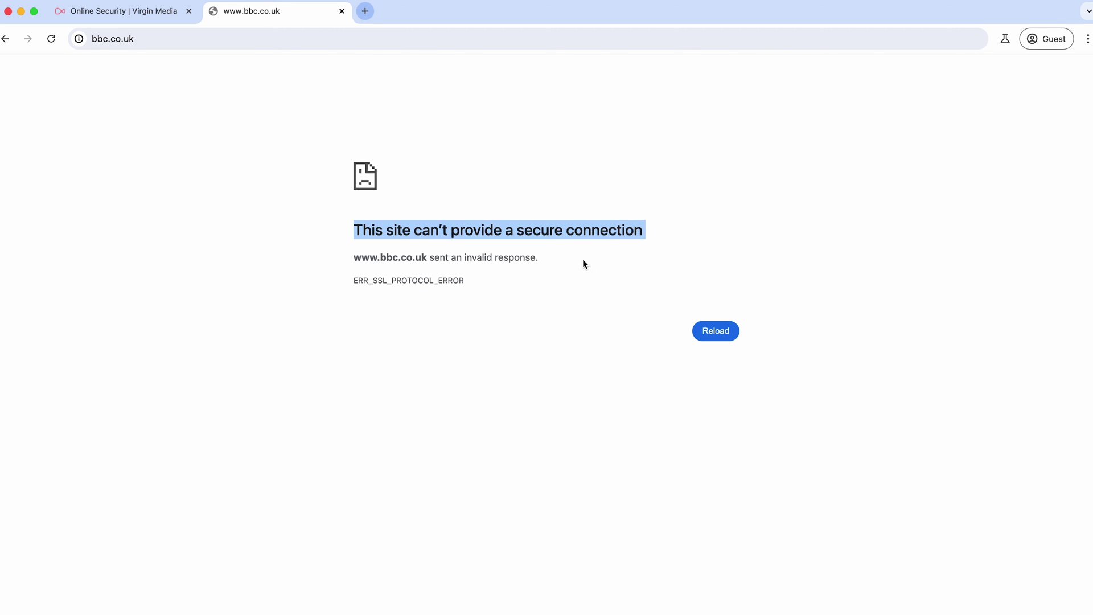
Step: Reload bbc.co.uk twice more, seeing the site can't be reached error
{"action": "left_click", "coordinate": [195, 35]}
{"action": "key", "text": "Return"}
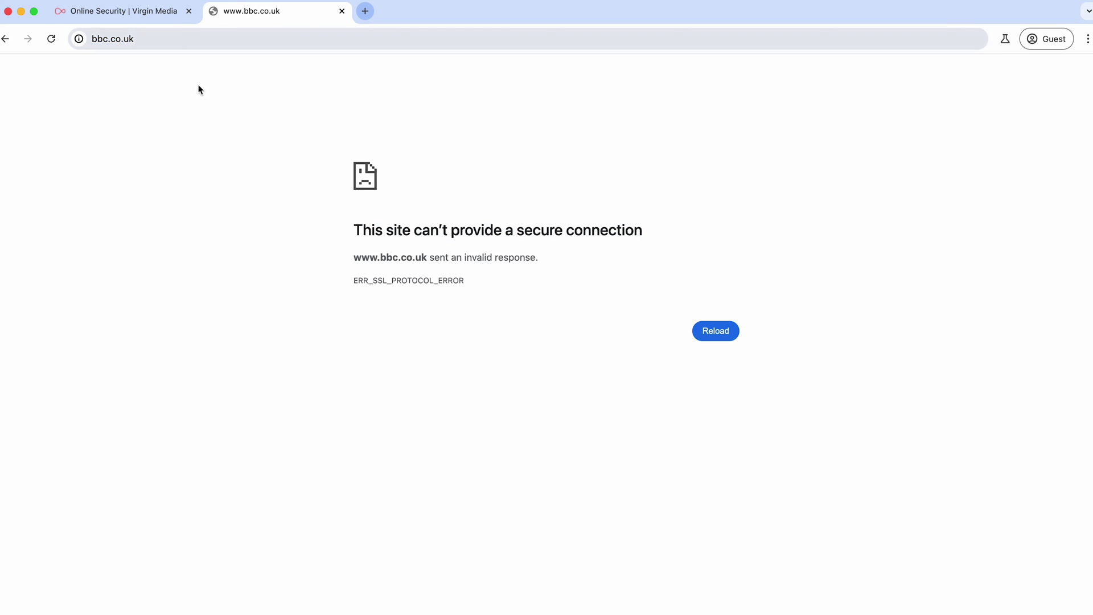
{"action": "left_click", "coordinate": [171, 35]}
{"action": "key", "text": "Return"}
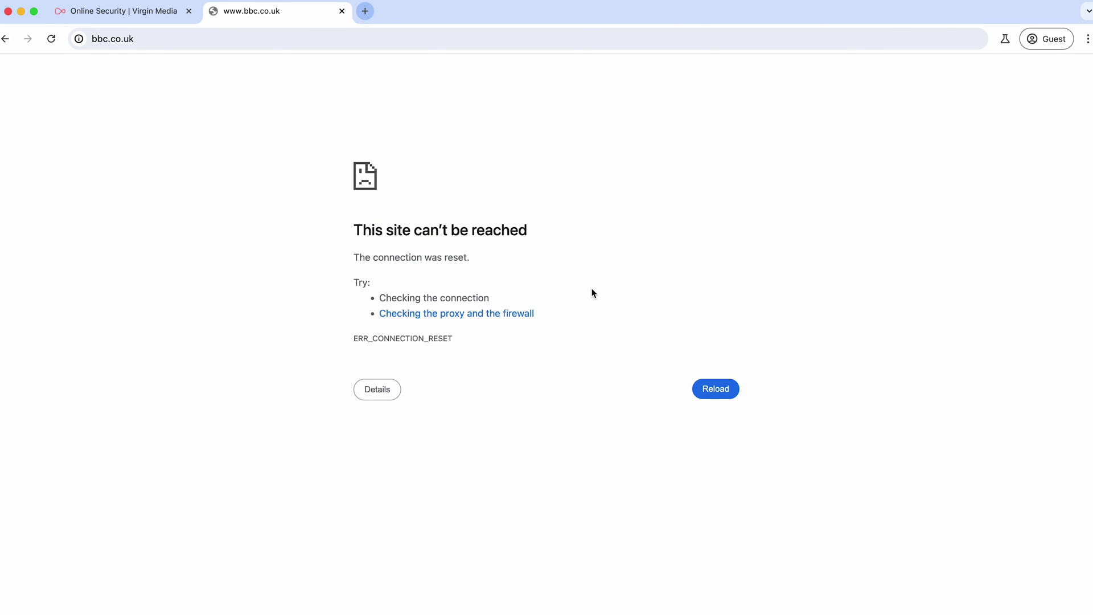
{"action": "left_click_drag", "start_coordinate": [362, 231], "coordinate": [600, 266]}
{"action": "left_click", "coordinate": [592, 274]}
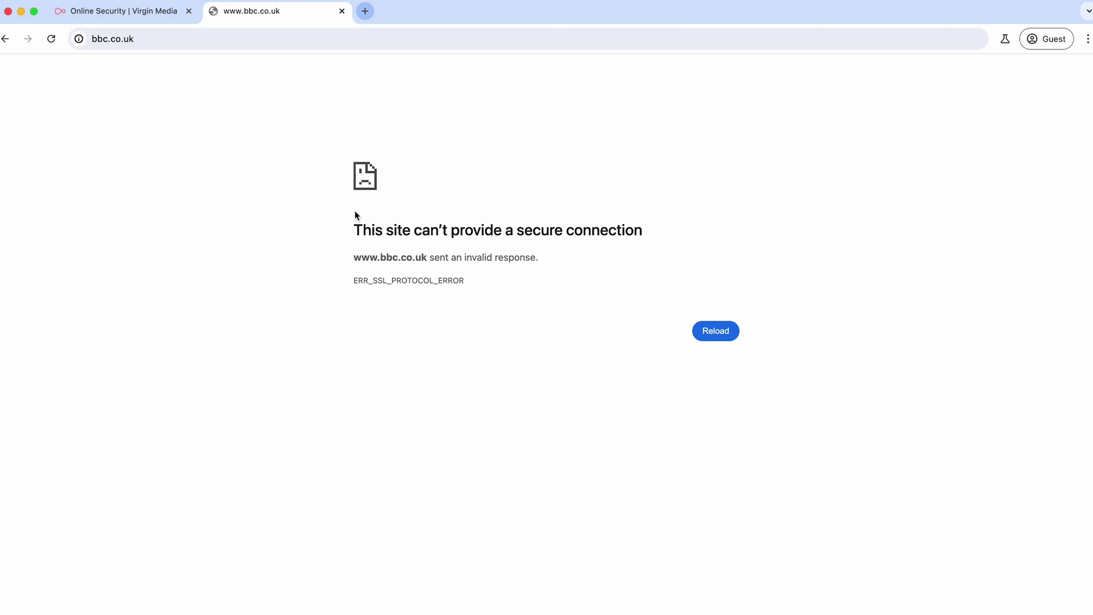
Step: Remove bbc.co.uk from the Child Safe Blocked Websites list, leaving it empty
{"action": "left_click", "coordinate": [136, 11]}
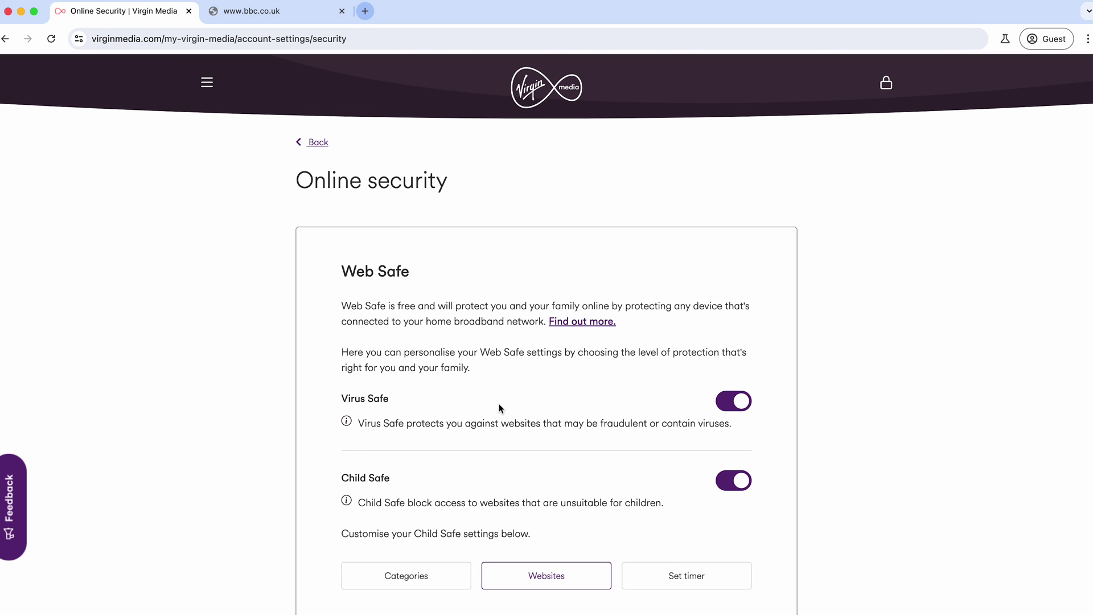
{"action": "scroll", "coordinate": [531, 450], "scroll_direction": "down", "scroll_amount": 1}
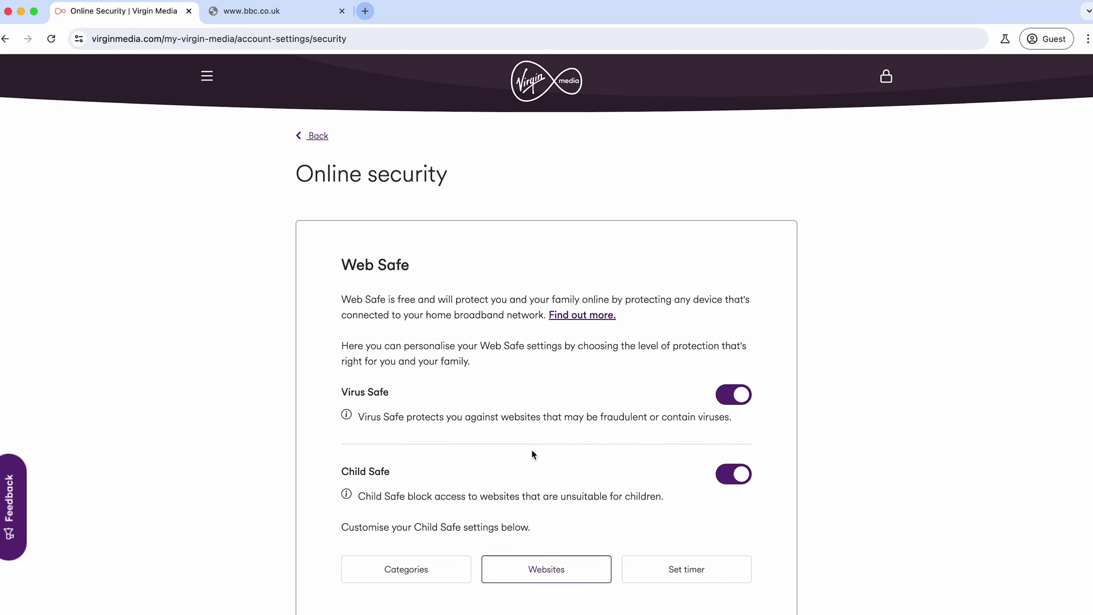
{"action": "scroll", "coordinate": [532, 449], "scroll_direction": "down", "scroll_amount": 5}
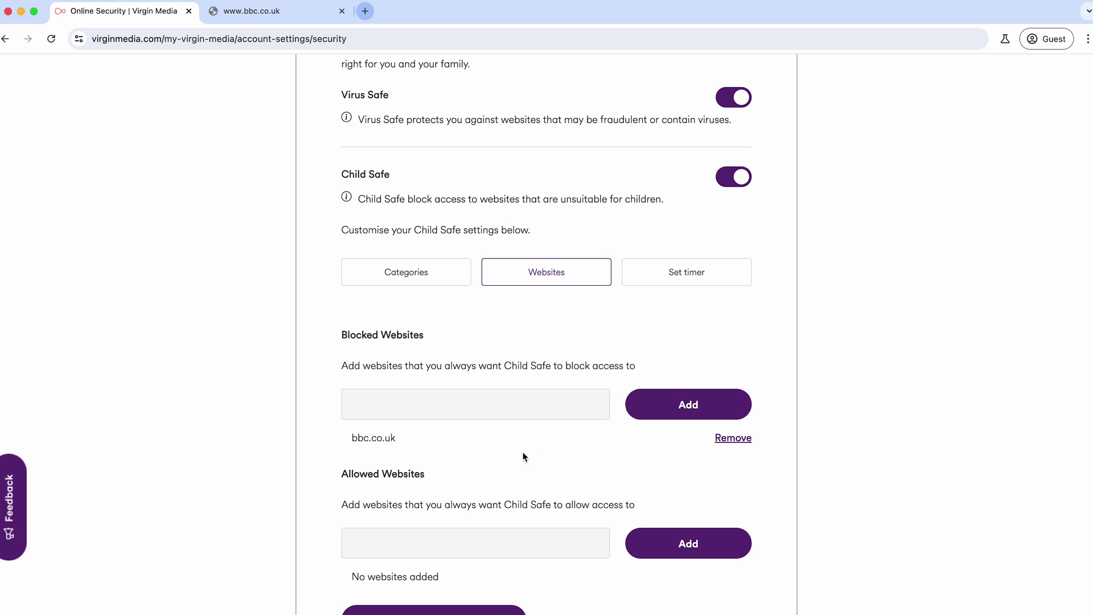
{"action": "left_click", "coordinate": [734, 438]}
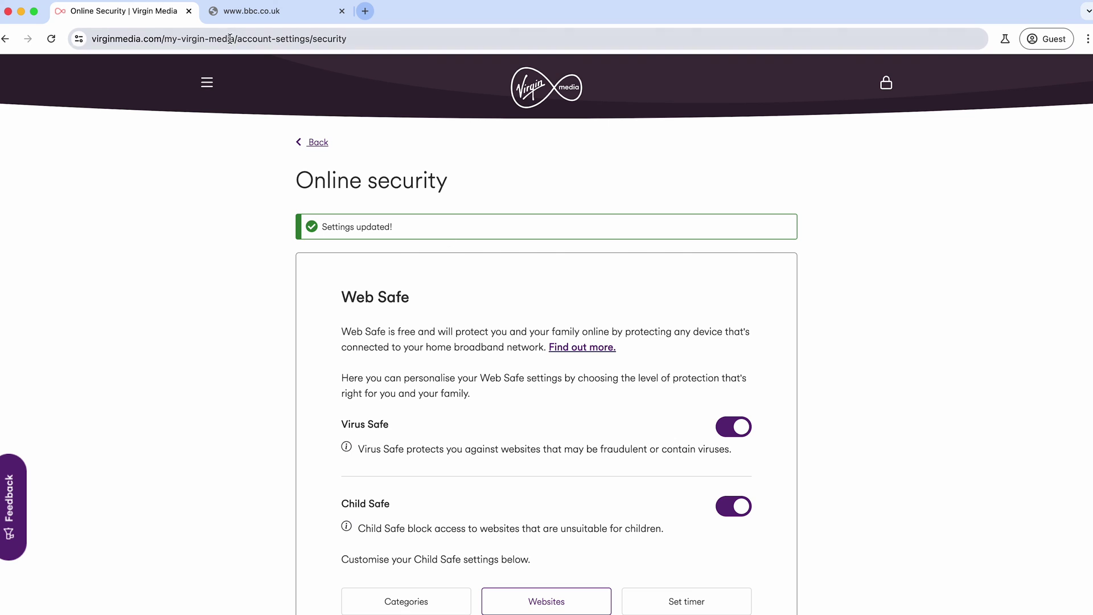
Step: Reload bbc.co.uk in its Chrome tab so 'Welcome to the BBC' loads instead of the error page
{"action": "left_click", "coordinate": [289, 21]}
{"action": "left_click", "coordinate": [279, 40]}
{"action": "key", "text": "Return"}
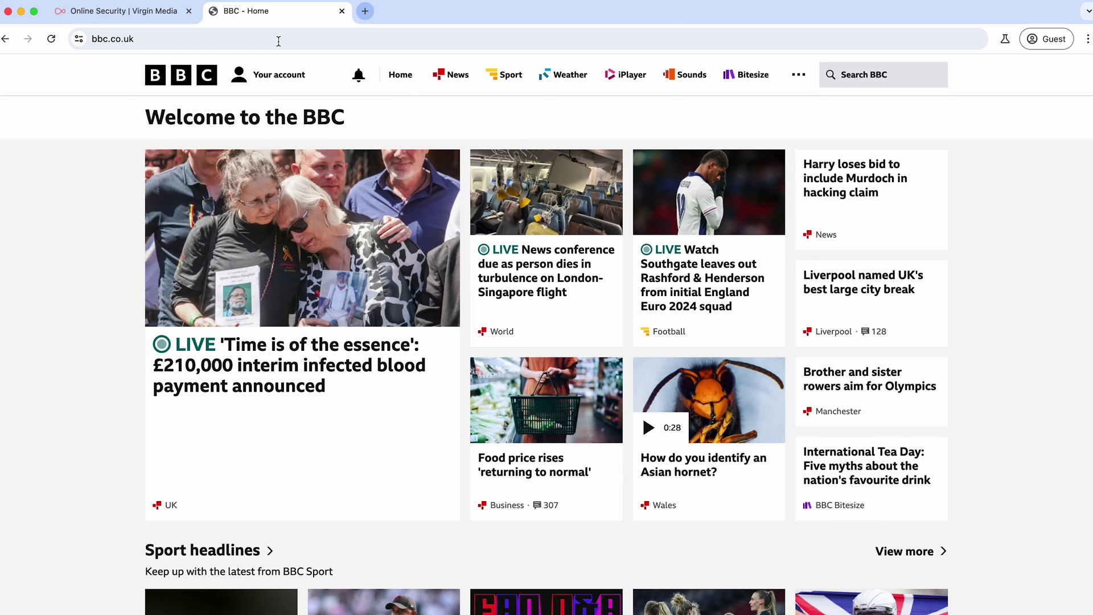